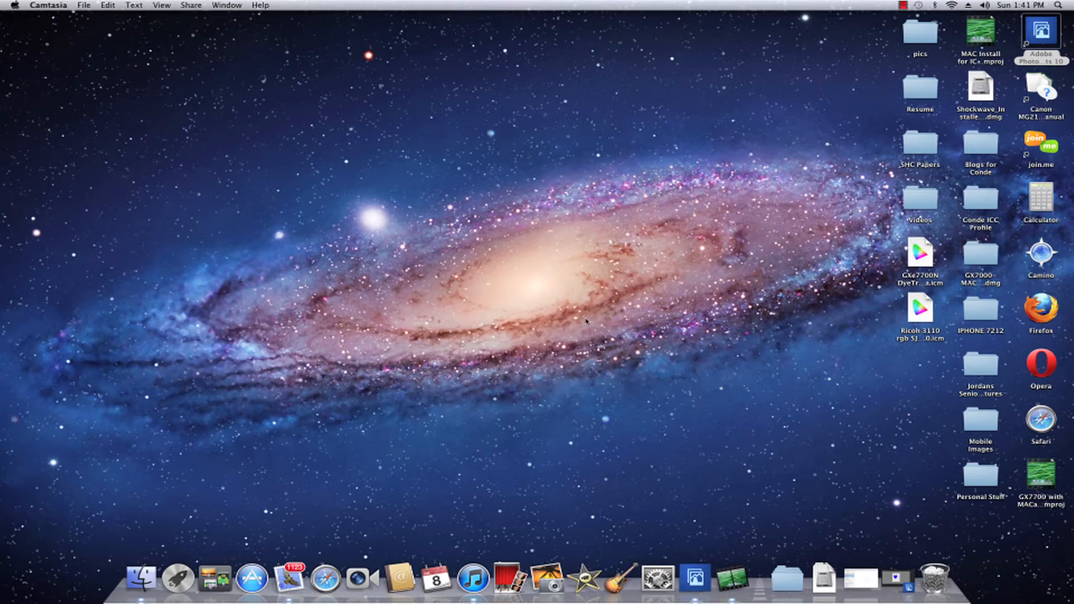
Step: Check the installed Mac OS X version in the system information and close it
{"action": "left_click", "coordinate": [16, 6]}
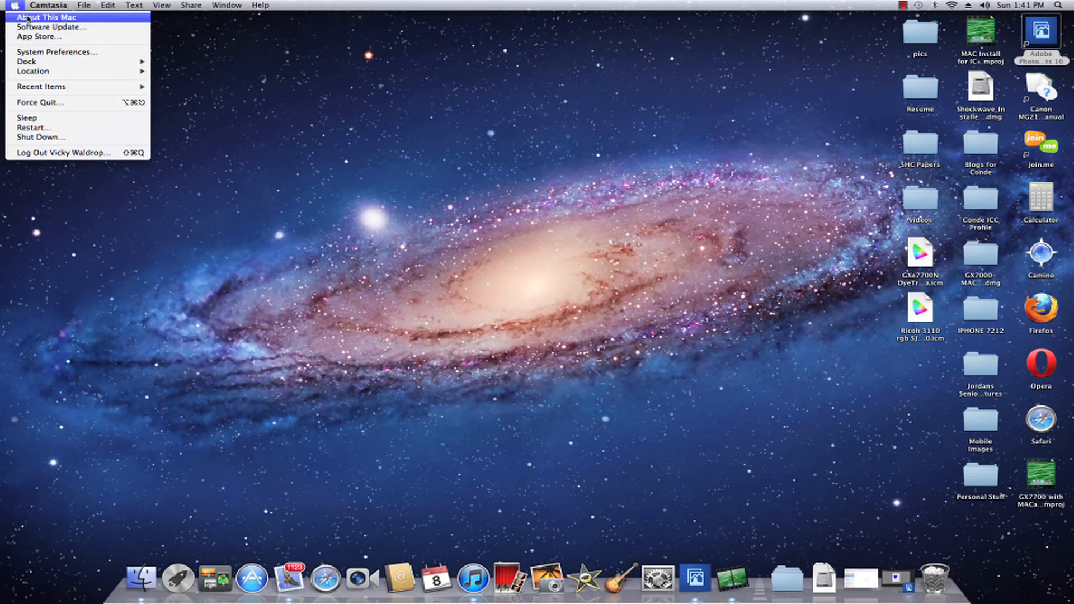
{"action": "left_click", "coordinate": [28, 17]}
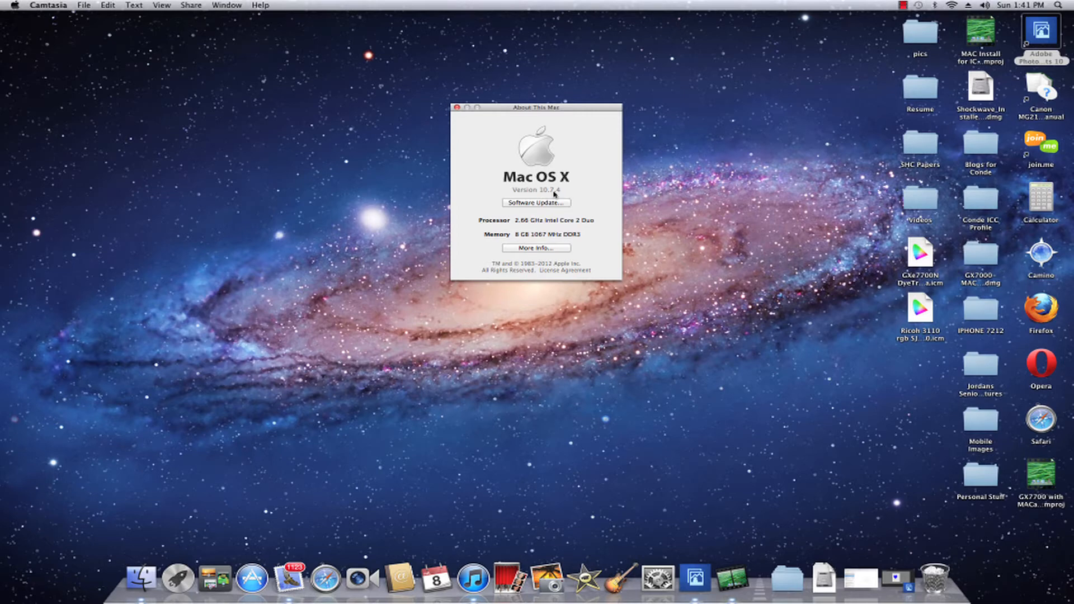
{"action": "left_click", "coordinate": [457, 107]}
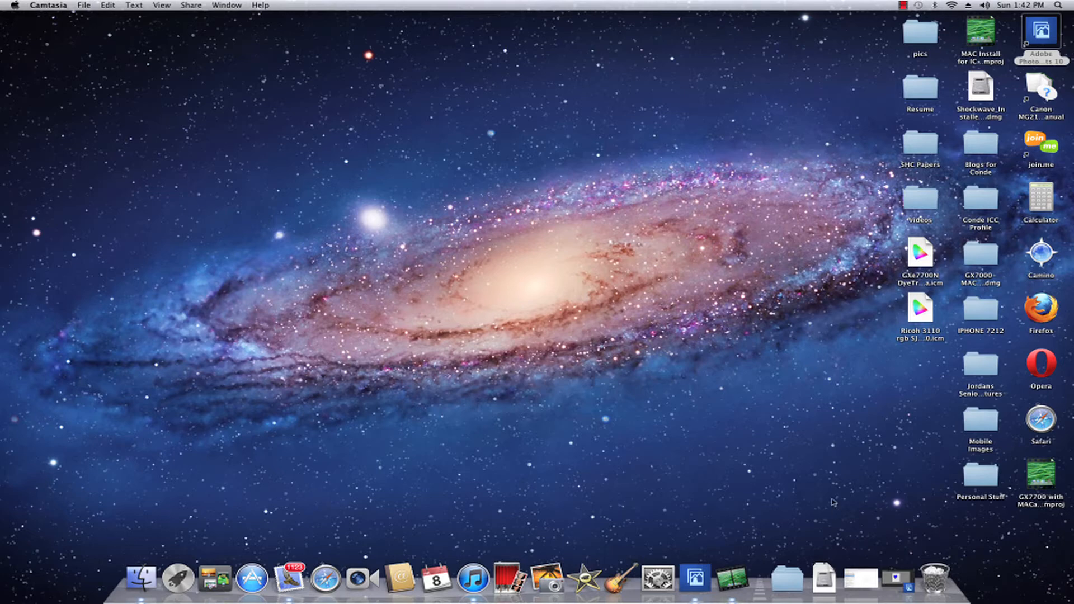
Step: Try the GX7700 printer's maintenance utility from its Options & Supplies in the Print & Scan preferences, and close the preferences
{"action": "left_click", "coordinate": [658, 579]}
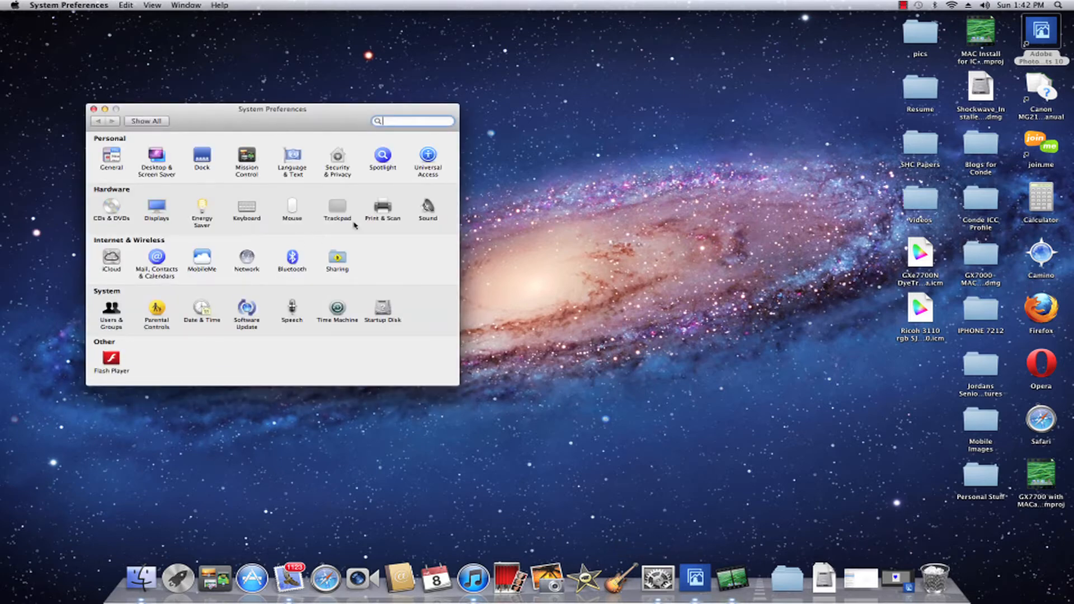
{"action": "left_click", "coordinate": [383, 206]}
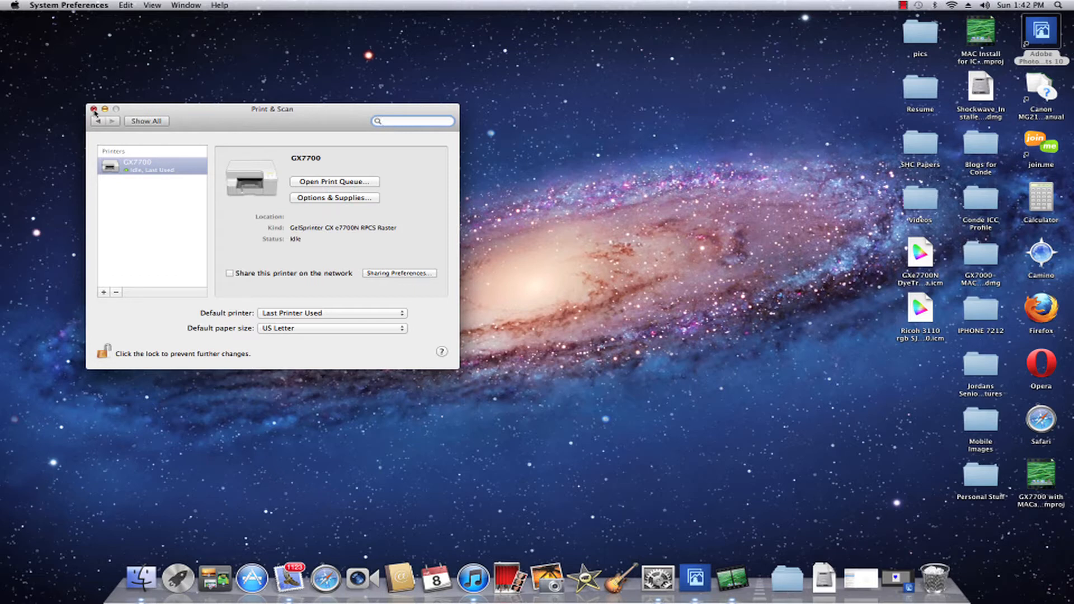
{"action": "left_click", "coordinate": [356, 198]}
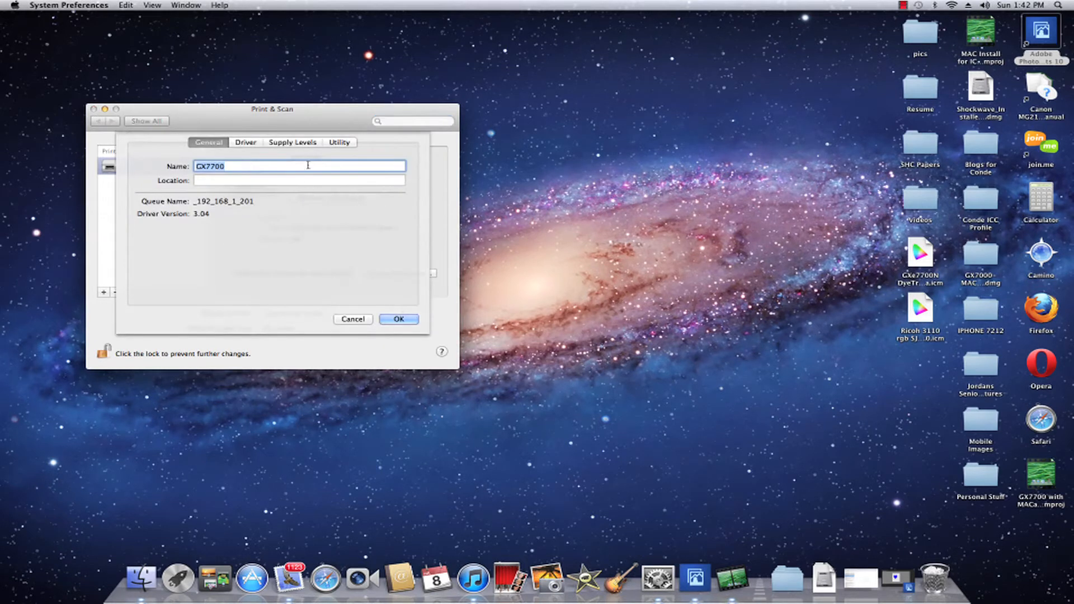
{"action": "left_click", "coordinate": [337, 142]}
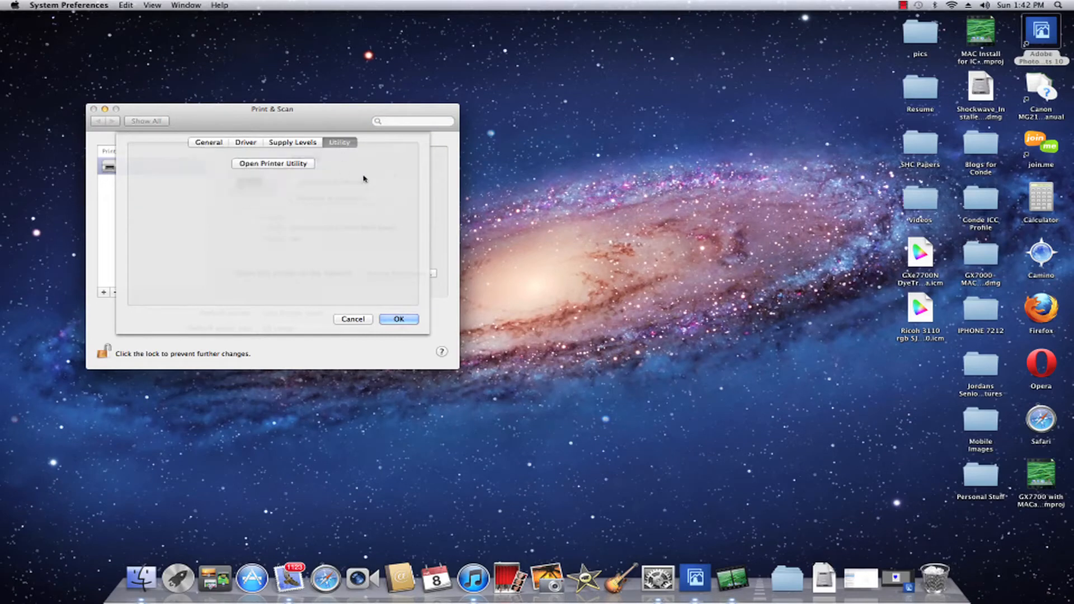
{"action": "left_click", "coordinate": [292, 164]}
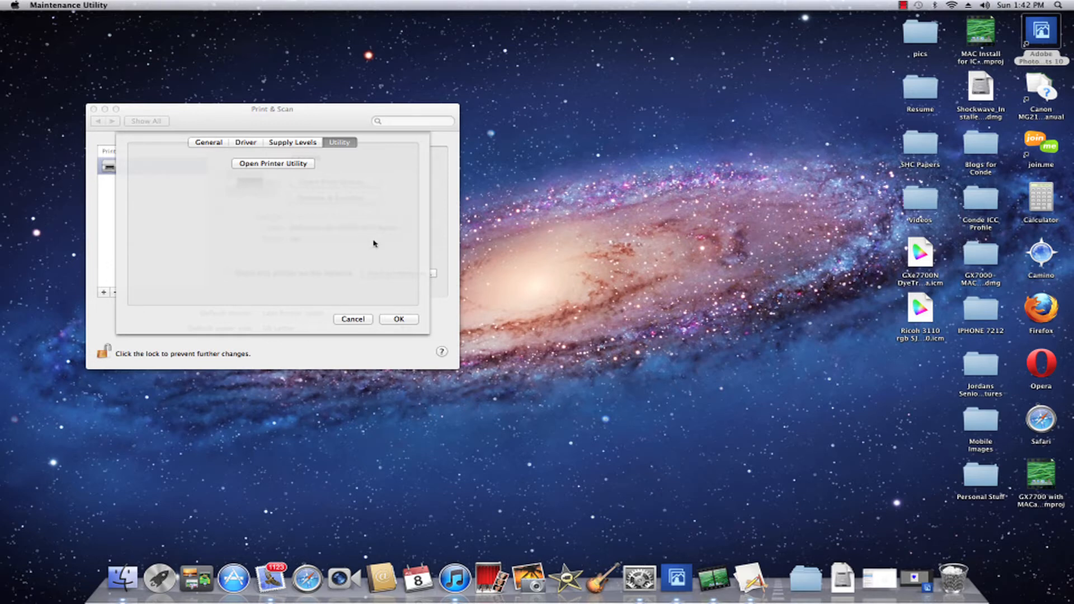
{"action": "left_click", "coordinate": [400, 321]}
{"action": "left_click", "coordinate": [398, 320]}
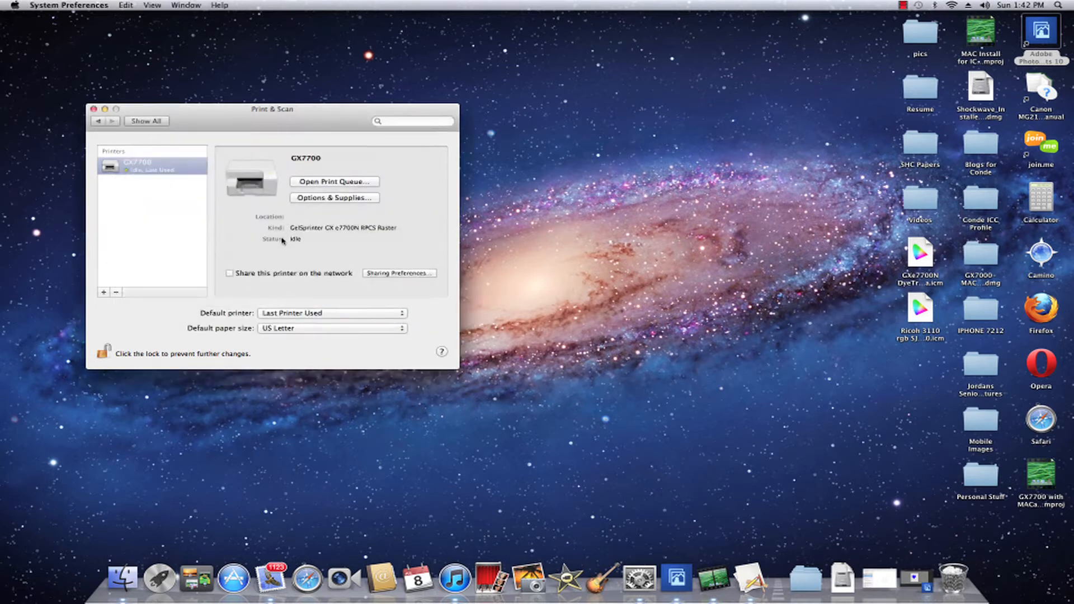
{"action": "left_click", "coordinate": [93, 109]}
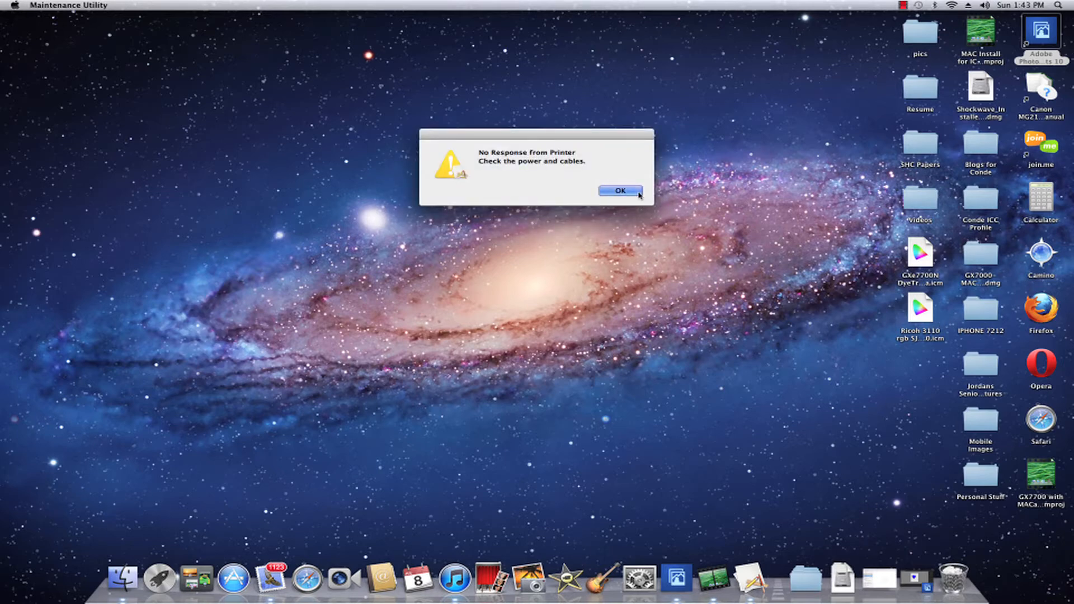
{"action": "left_click", "coordinate": [620, 190]}
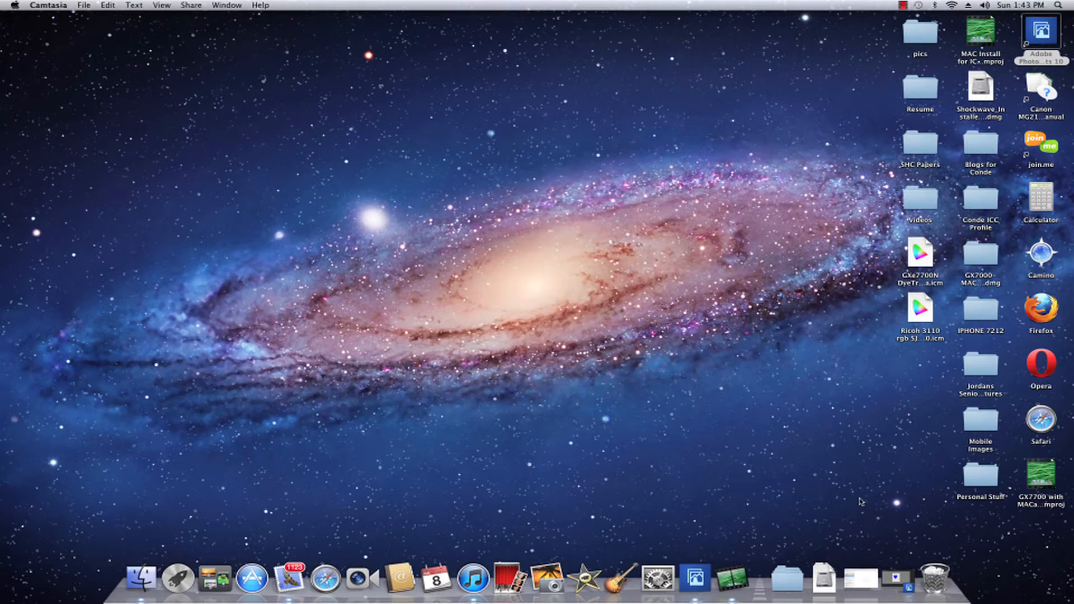
{"action": "left_click", "coordinate": [897, 579]}
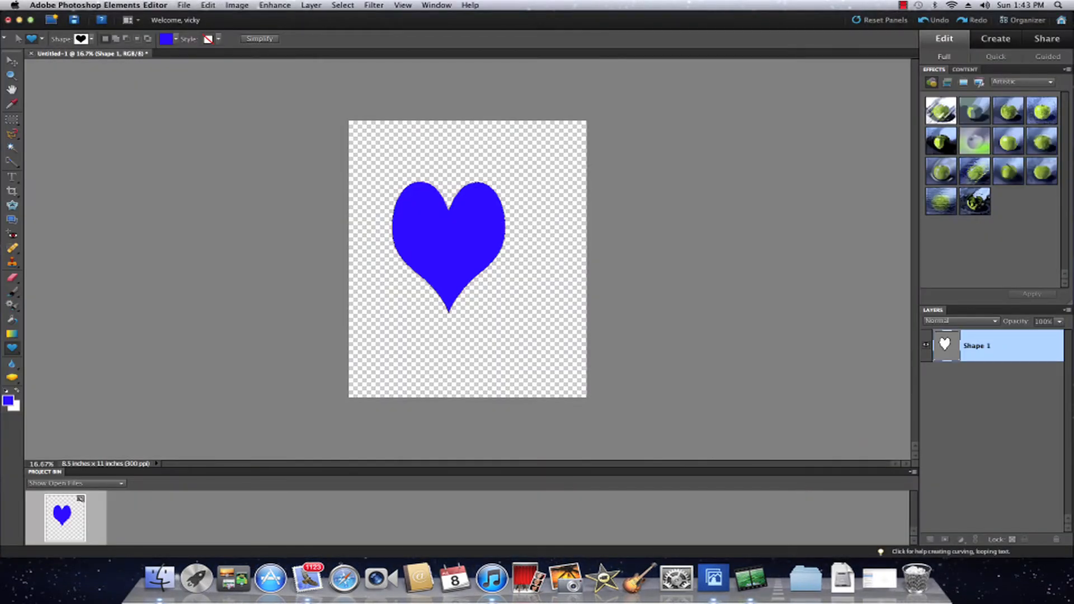
{"action": "left_click", "coordinate": [20, 20]}
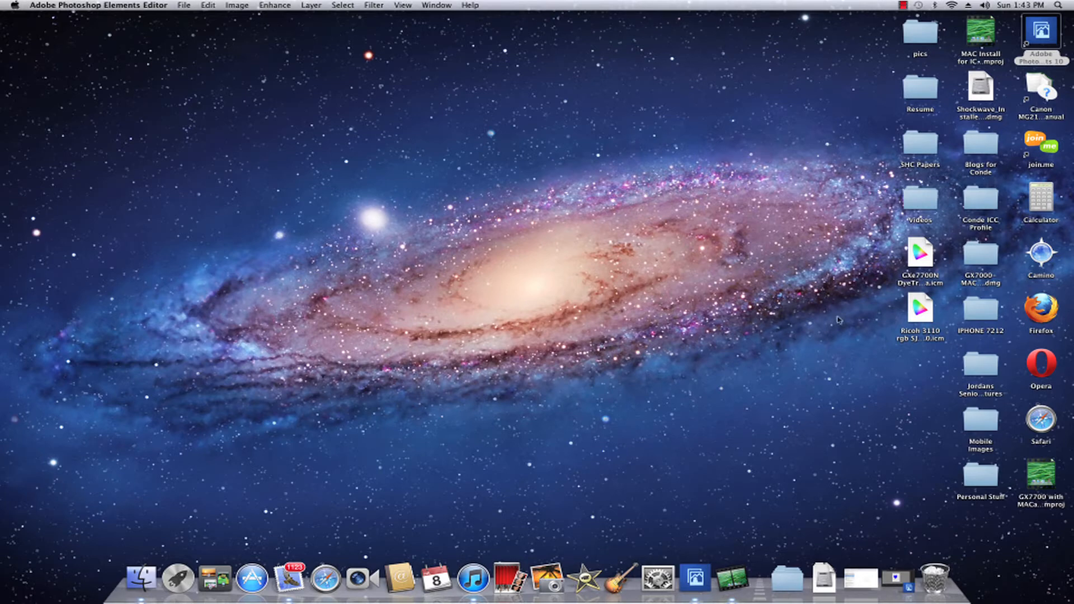
Step: Copy the GXe7700N DyeTrans HiQuality v4a.icm profile file from the desktop
{"action": "left_click", "coordinate": [924, 265]}
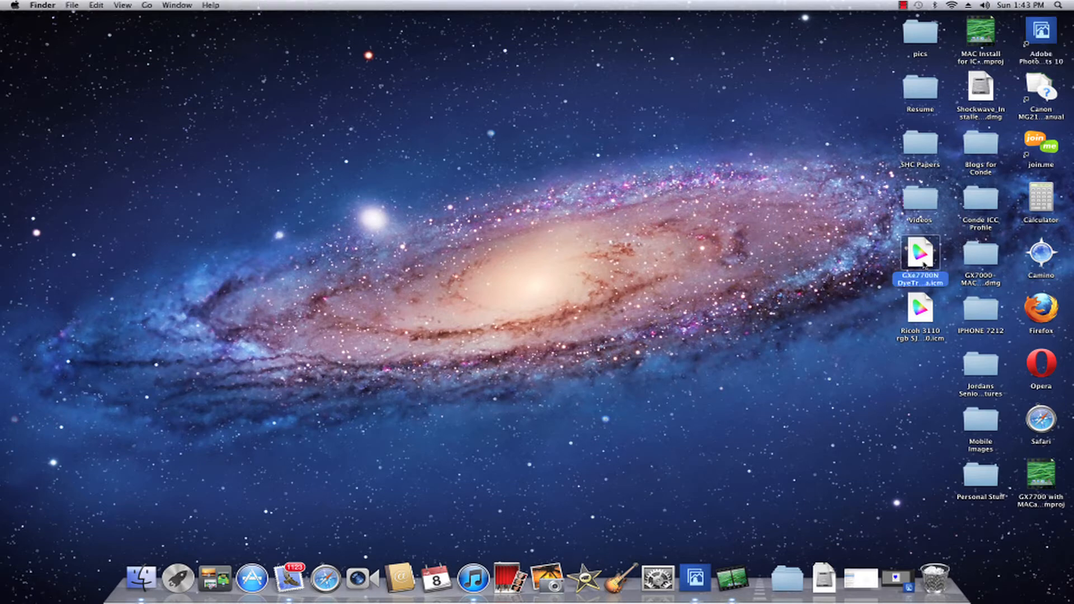
{"action": "right_click", "coordinate": [924, 265]}
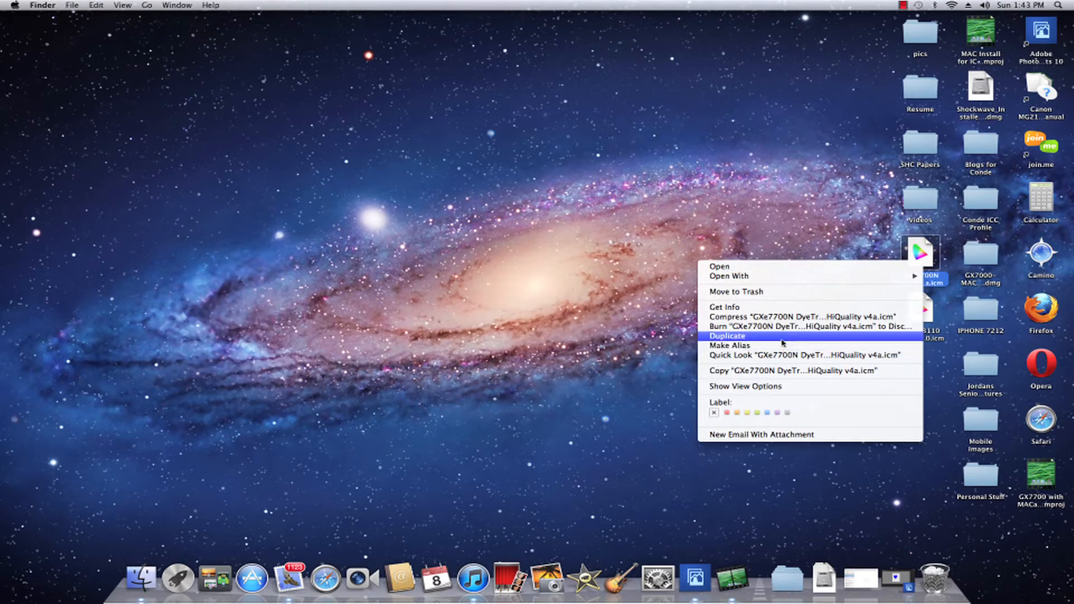
{"action": "left_click", "coordinate": [783, 372]}
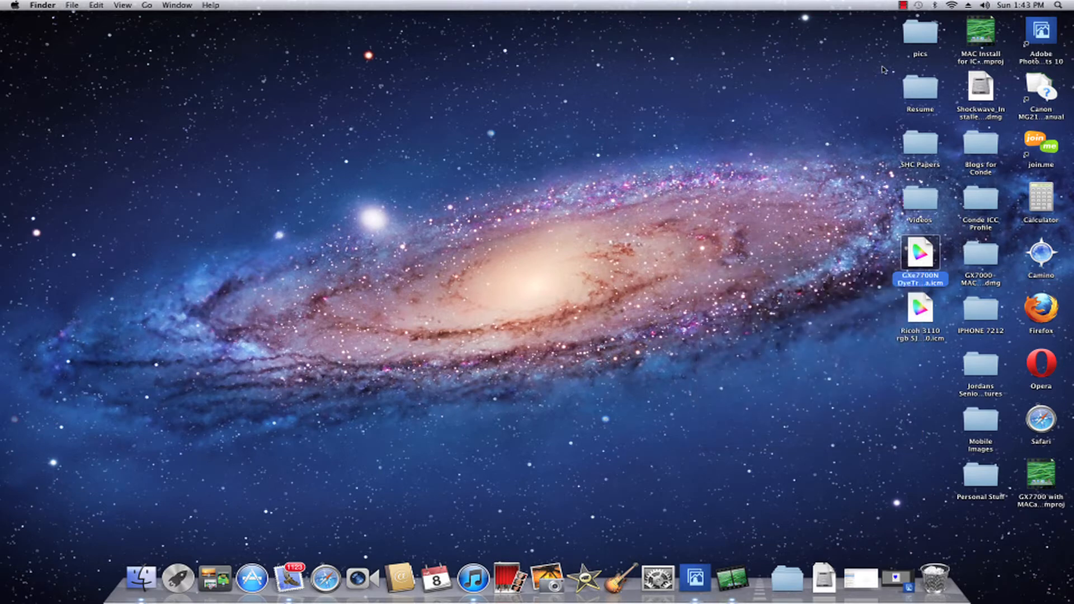
Step: Browse in Finder to the Profiles folder inside Macintosh HD, Library, ColorSync
{"action": "left_click", "coordinate": [147, 6]}
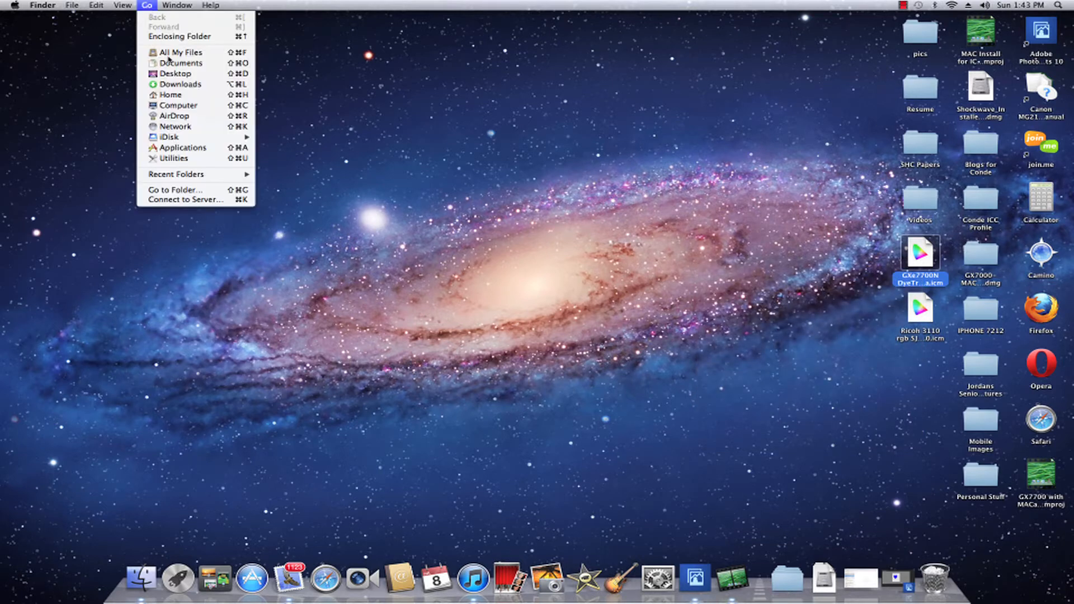
{"action": "left_click", "coordinate": [187, 106]}
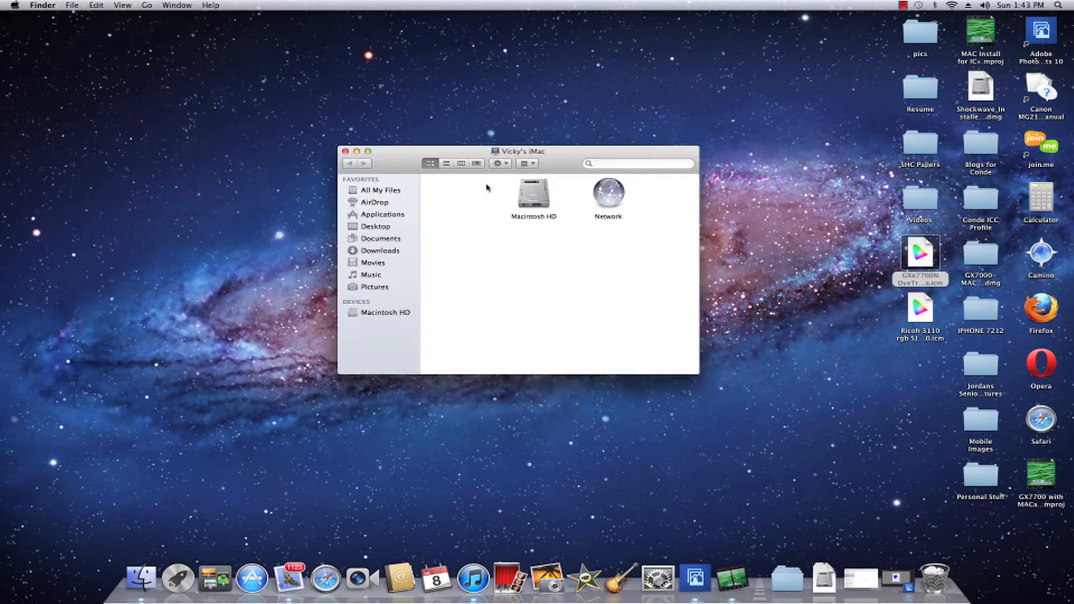
{"action": "double_click", "coordinate": [531, 196]}
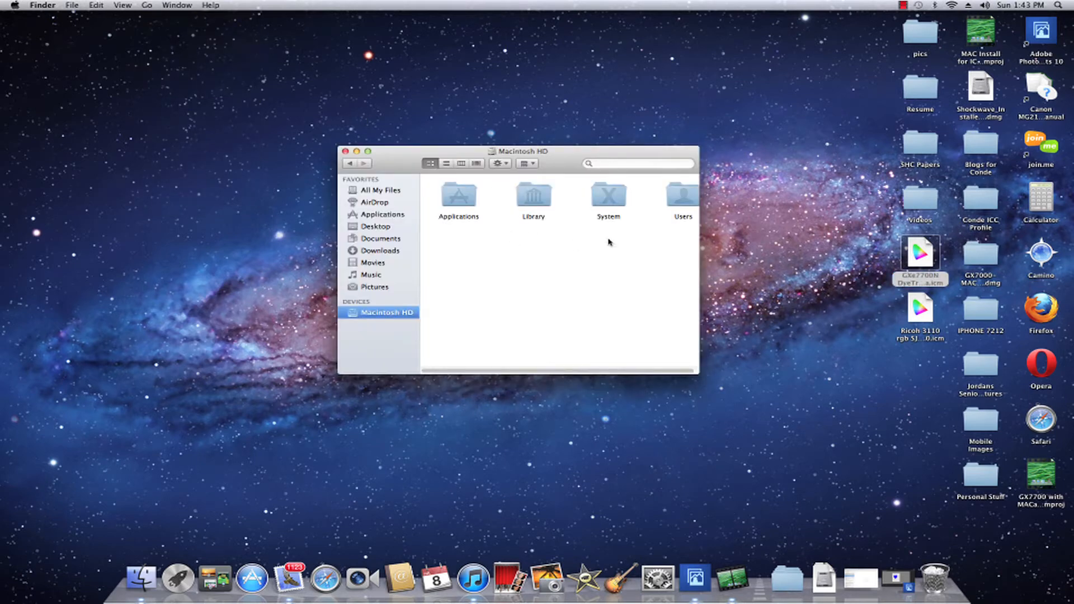
{"action": "double_click", "coordinate": [535, 201]}
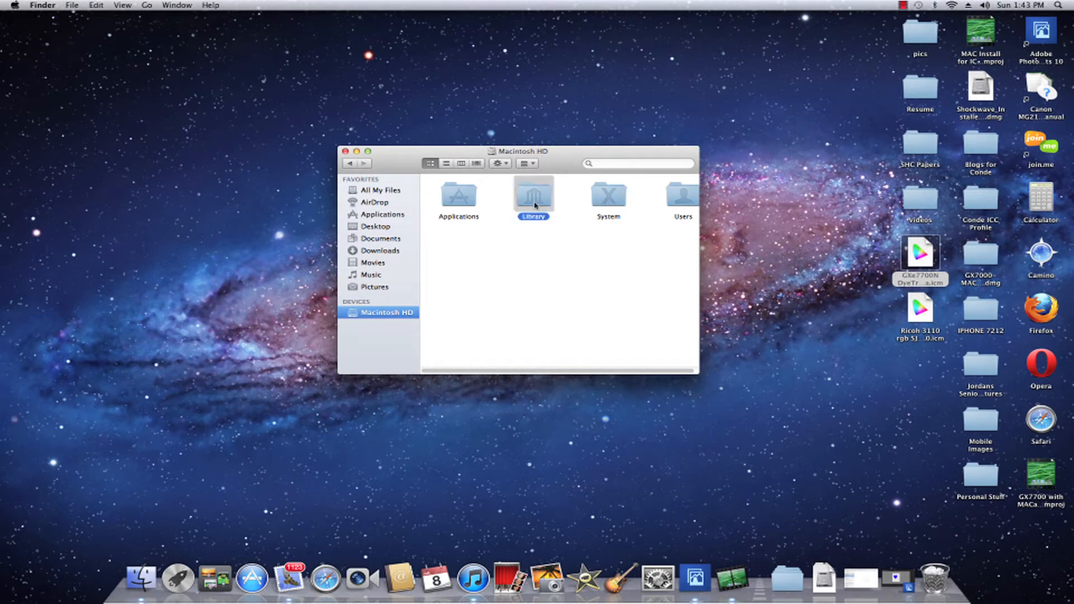
{"action": "double_click", "coordinate": [541, 253]}
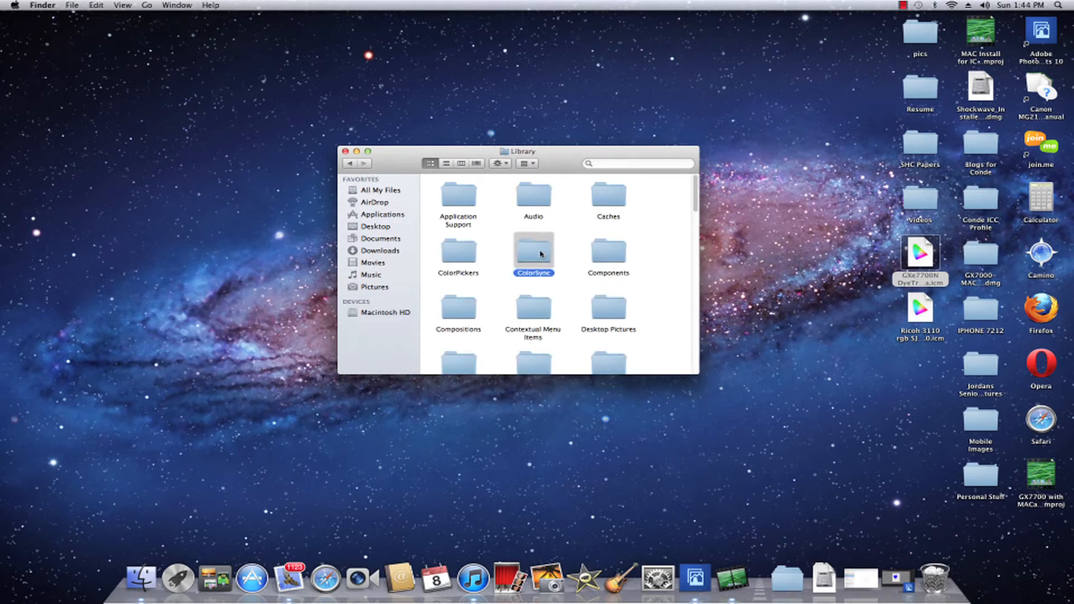
{"action": "double_click", "coordinate": [457, 201]}
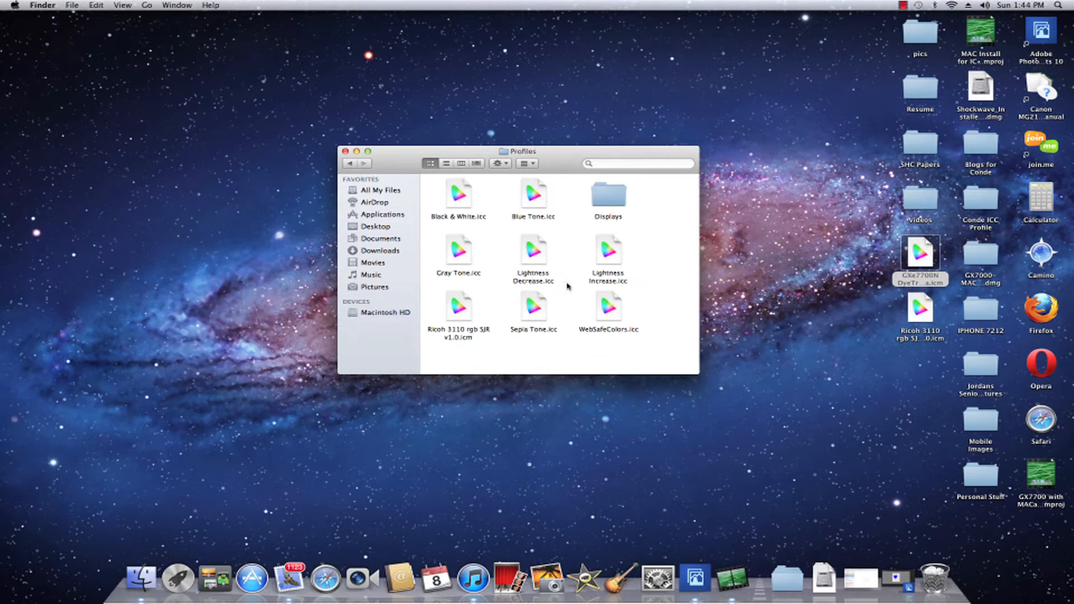
Step: Paste the copied ICM profile into the Profiles folder, authorize the change with the account password, and close the folder
{"action": "right_click", "coordinate": [647, 303]}
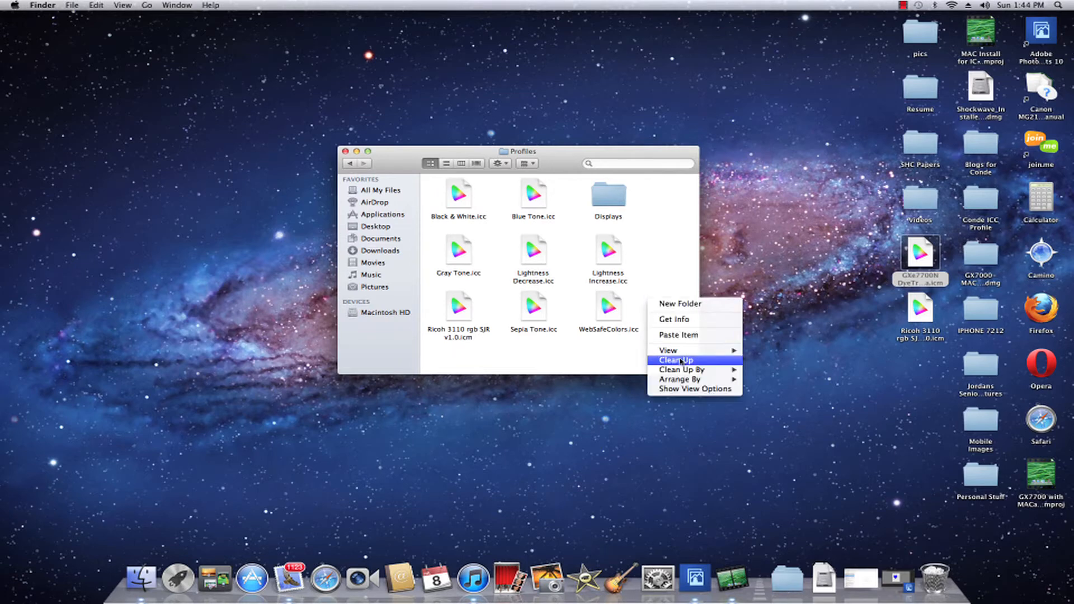
{"action": "left_click", "coordinate": [687, 336]}
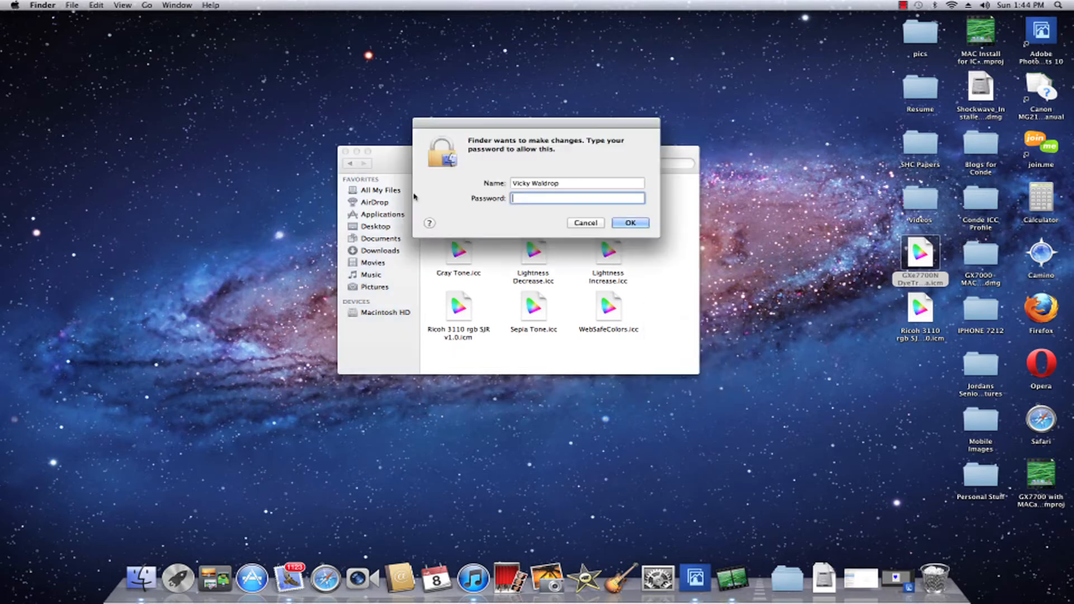
{"action": "left_click", "coordinate": [630, 223]}
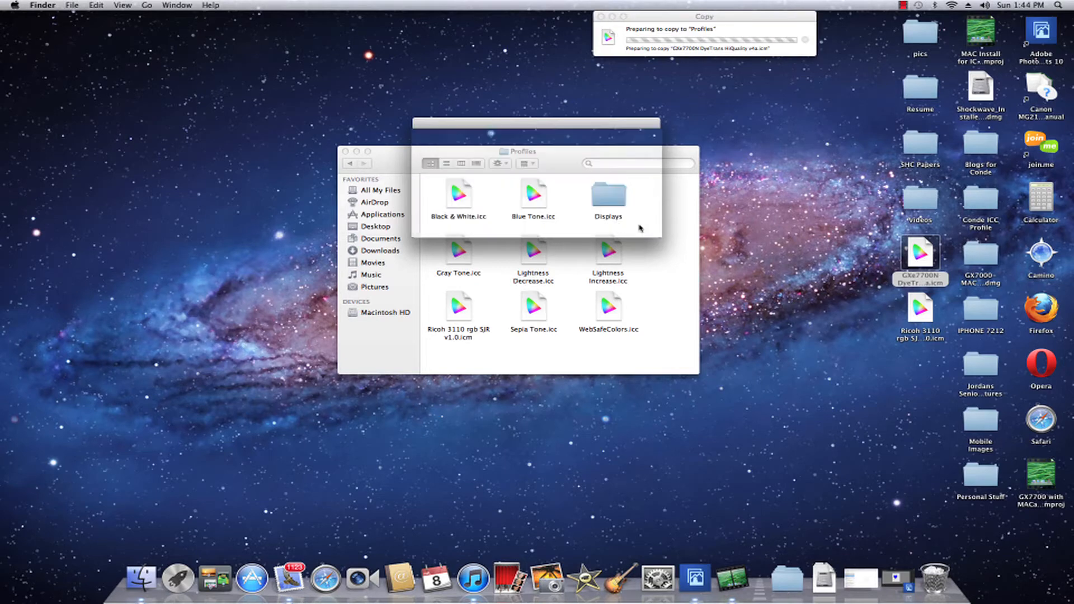
{"action": "left_click", "coordinate": [345, 151]}
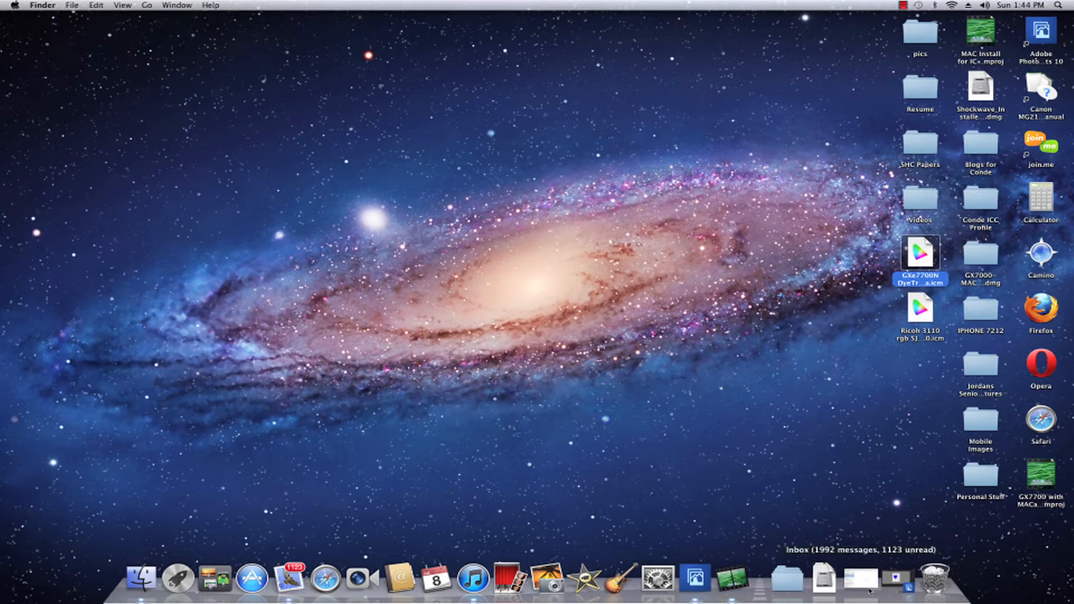
Step: Quit Adobe Photoshop Elements without saving the untitled heart image, and relaunch it from the desktop
{"action": "left_click", "coordinate": [889, 580]}
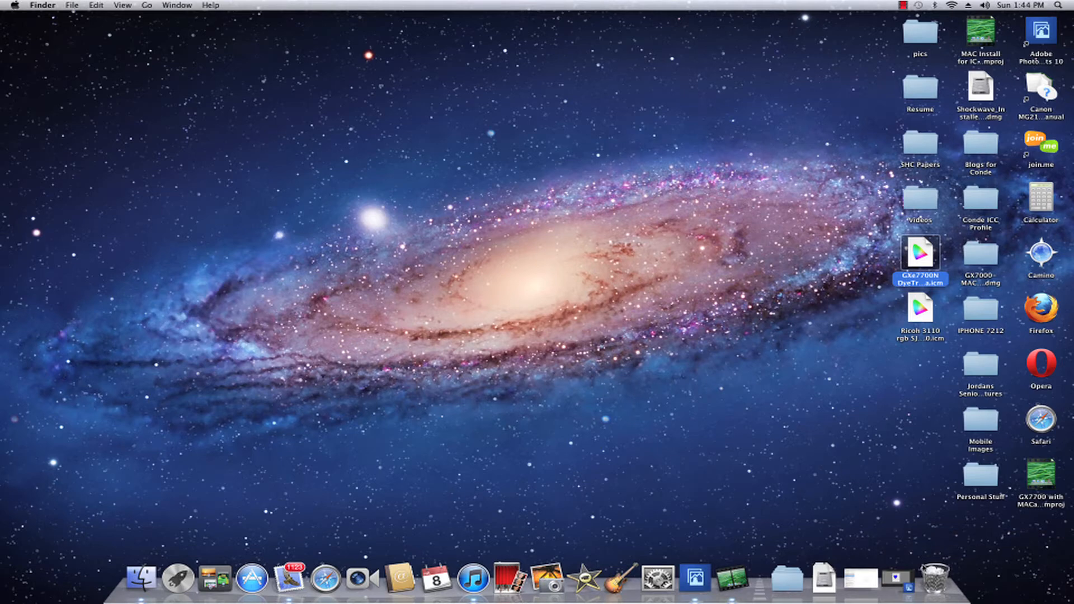
{"action": "left_click", "coordinate": [897, 579]}
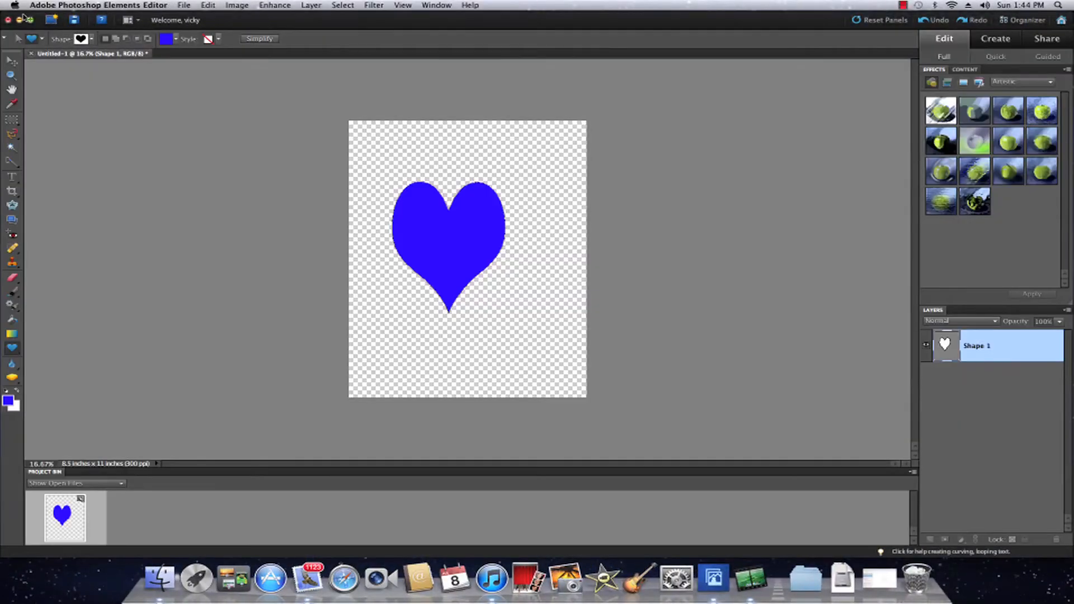
{"action": "left_click", "coordinate": [58, 6]}
{"action": "left_click", "coordinate": [162, 114]}
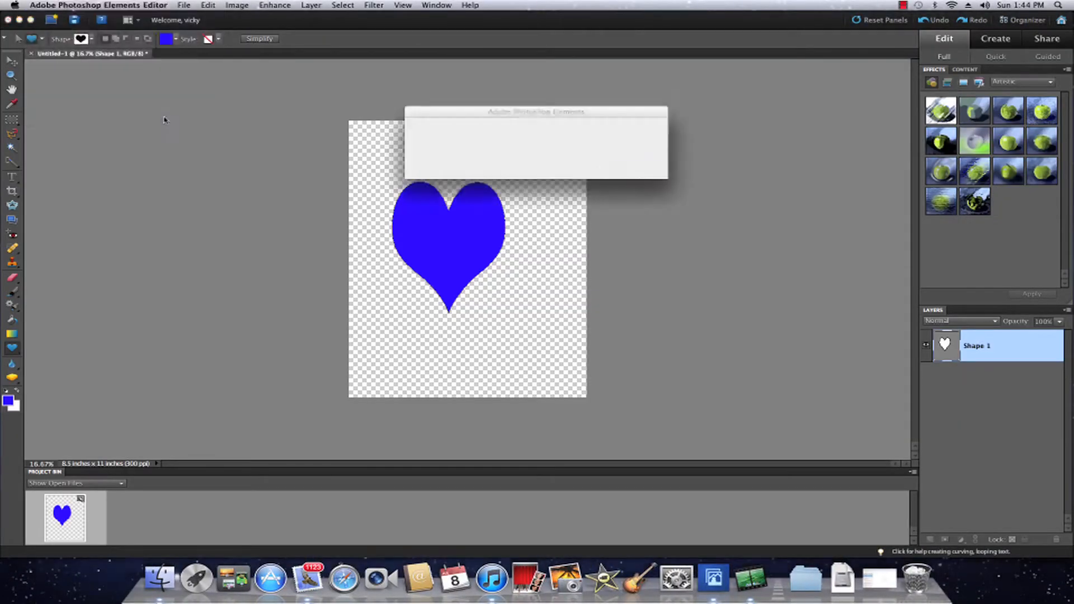
{"action": "left_click", "coordinate": [493, 169]}
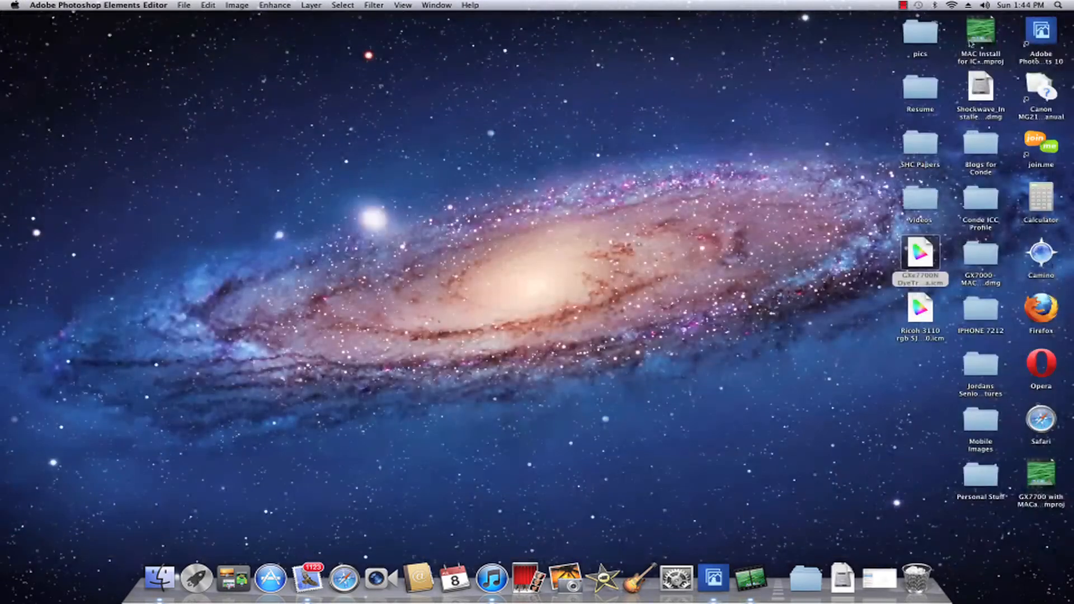
{"action": "left_click", "coordinate": [1040, 34]}
{"action": "double_click", "coordinate": [1040, 35]}
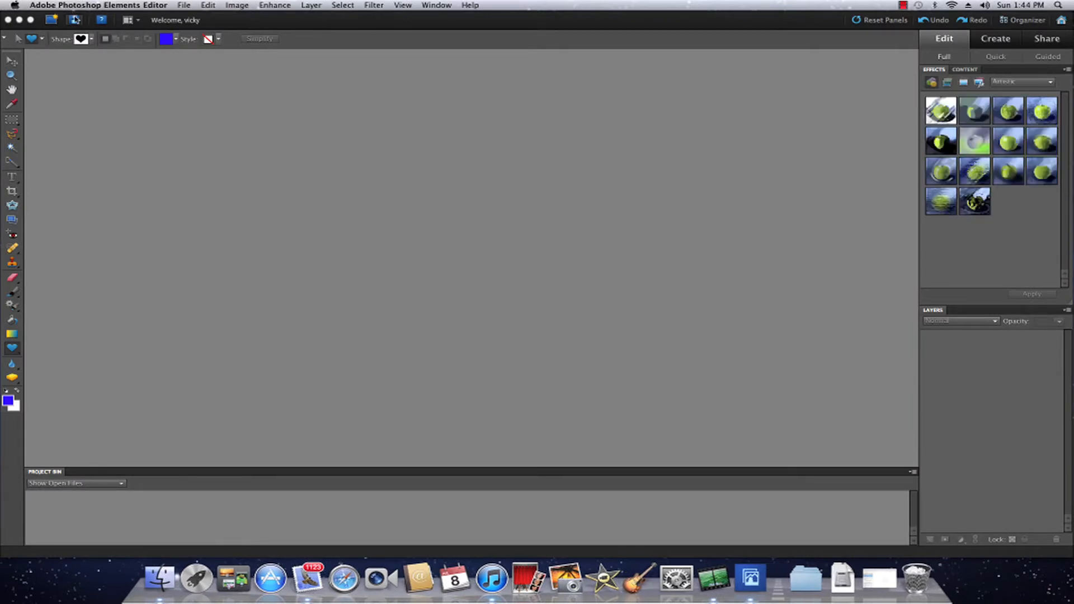
Step: Start a new blank file using the Photo preset at 300 pixels/inch in RGB Color with a transparent background
{"action": "left_click", "coordinate": [185, 6]}
{"action": "mouse_move", "coordinate": [251, 23]}
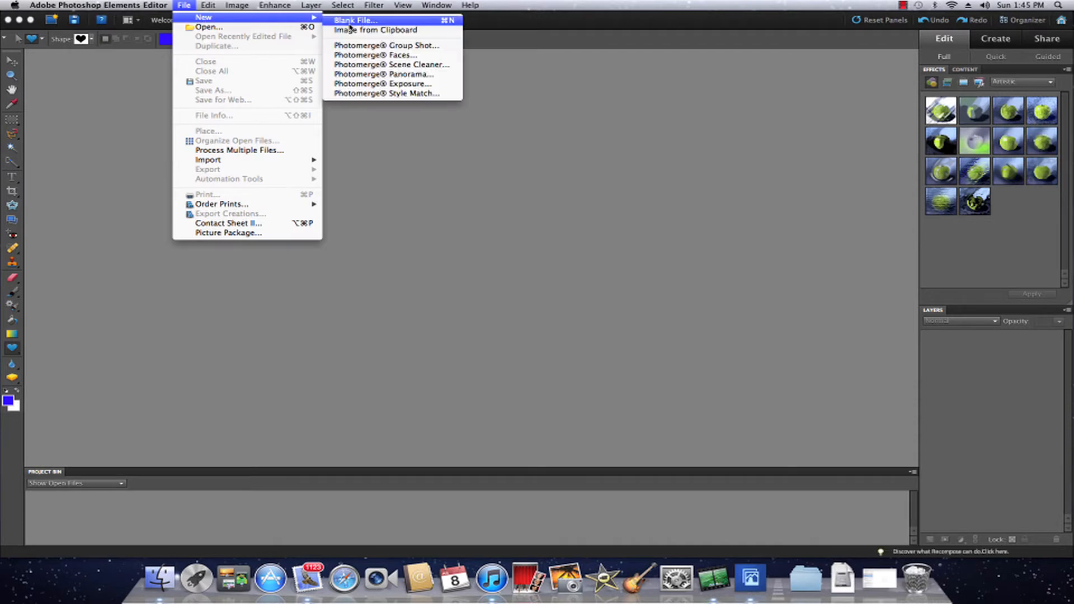
{"action": "left_click", "coordinate": [376, 29]}
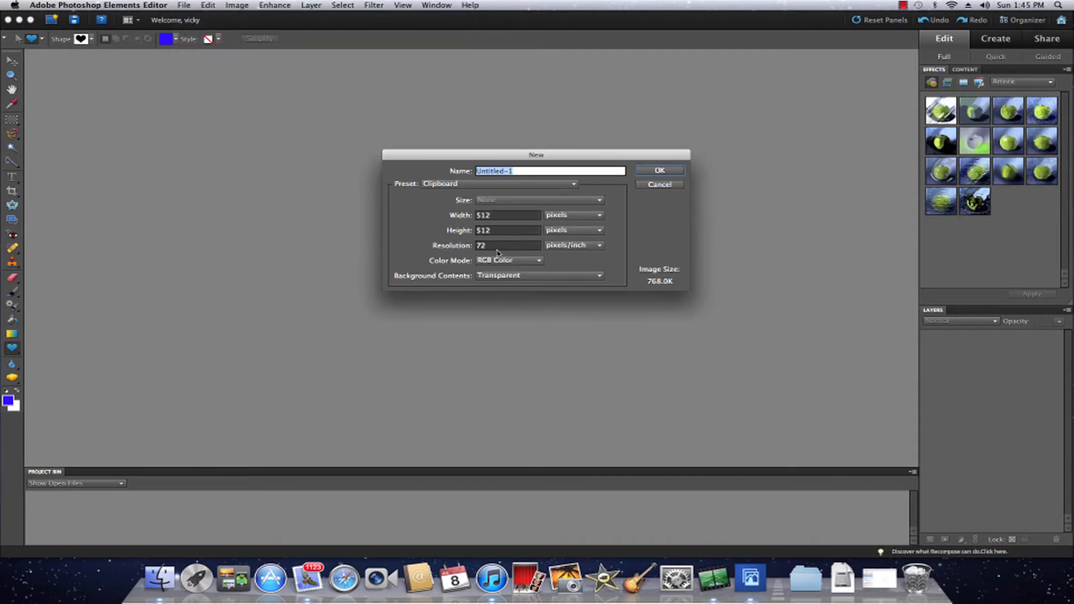
{"action": "left_click", "coordinate": [570, 187]}
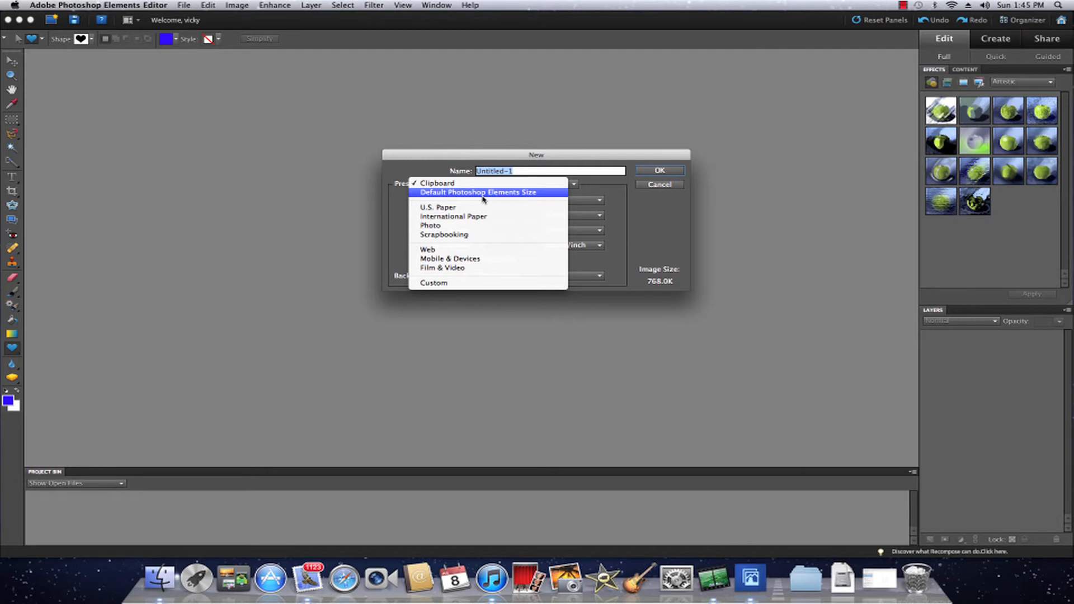
{"action": "left_click", "coordinate": [470, 226]}
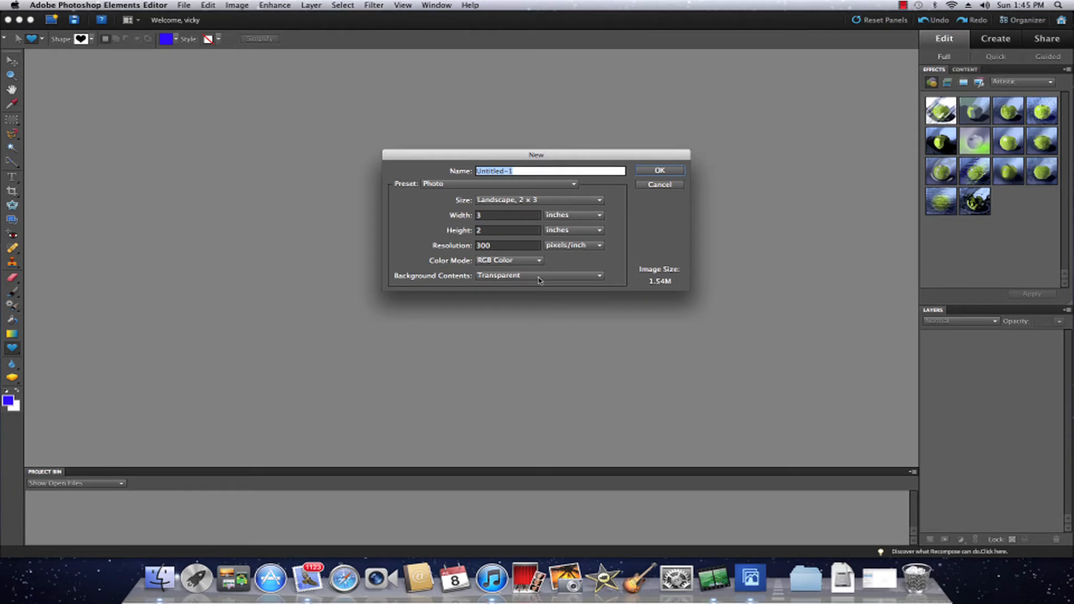
{"action": "left_click", "coordinate": [576, 202]}
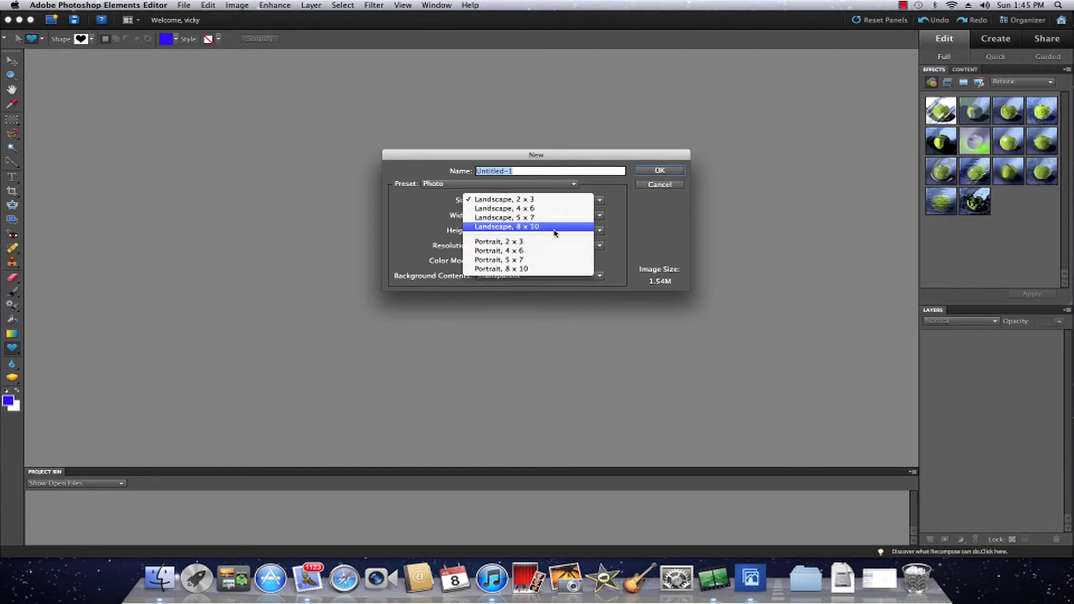
{"action": "left_click", "coordinate": [552, 235]}
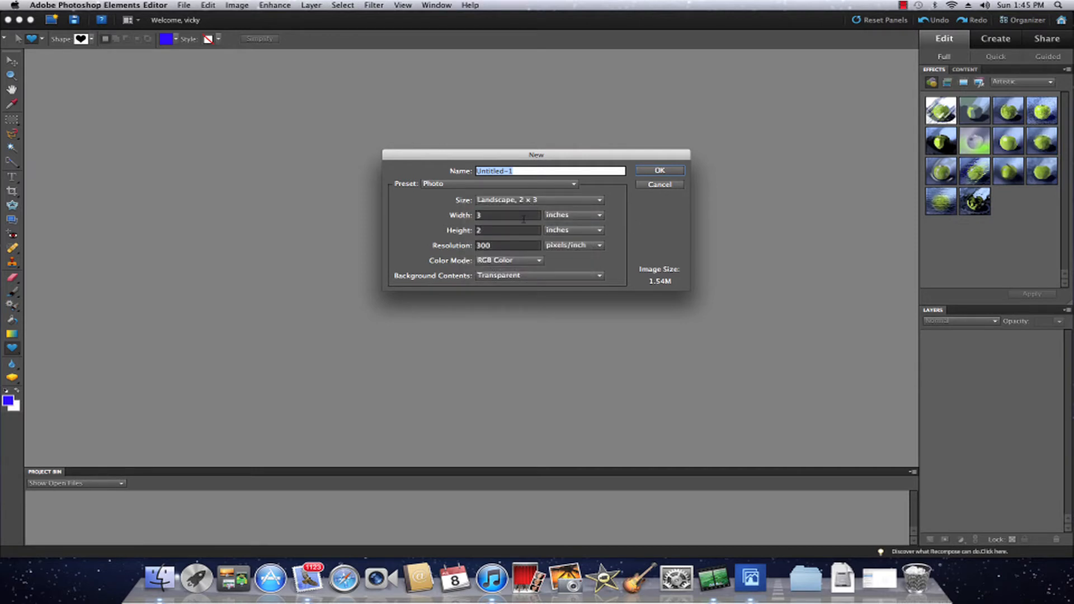
Step: Set the new document's width to 8.5 inches and height to 11 inches, and create it
{"action": "left_click", "coordinate": [492, 216]}
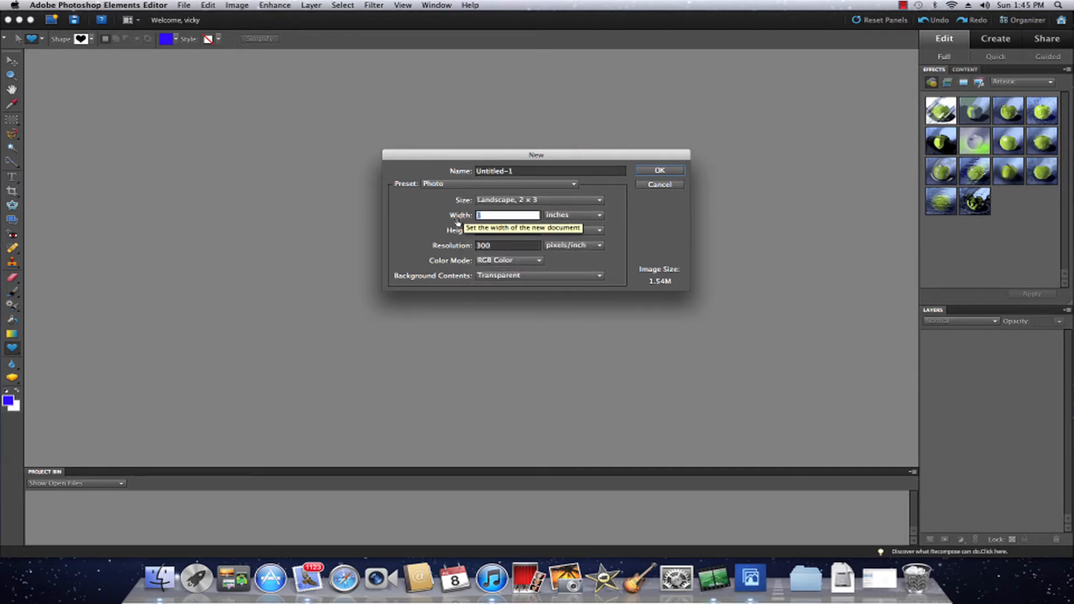
{"action": "type", "text": "8.5"}
{"action": "key", "text": "Tab"}
{"action": "type", "text": "11"}
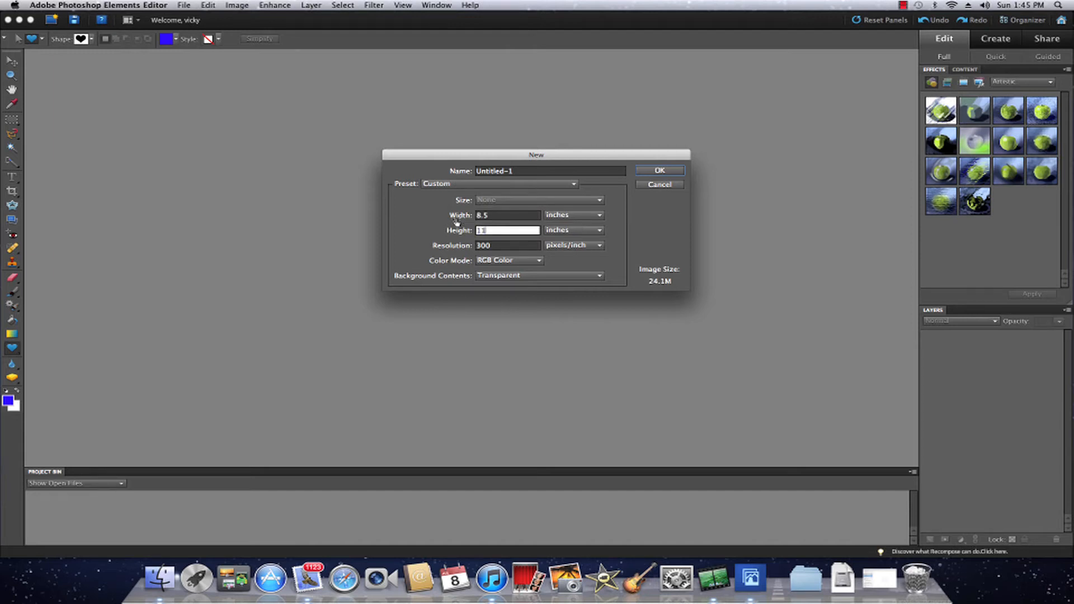
{"action": "key", "text": "Tab"}
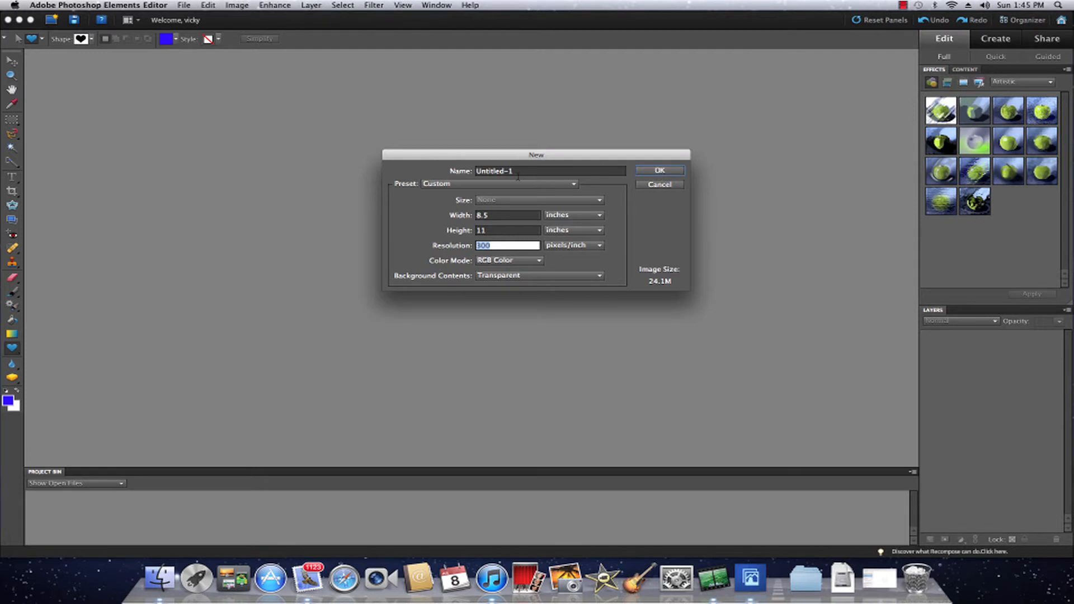
{"action": "left_click", "coordinate": [666, 172]}
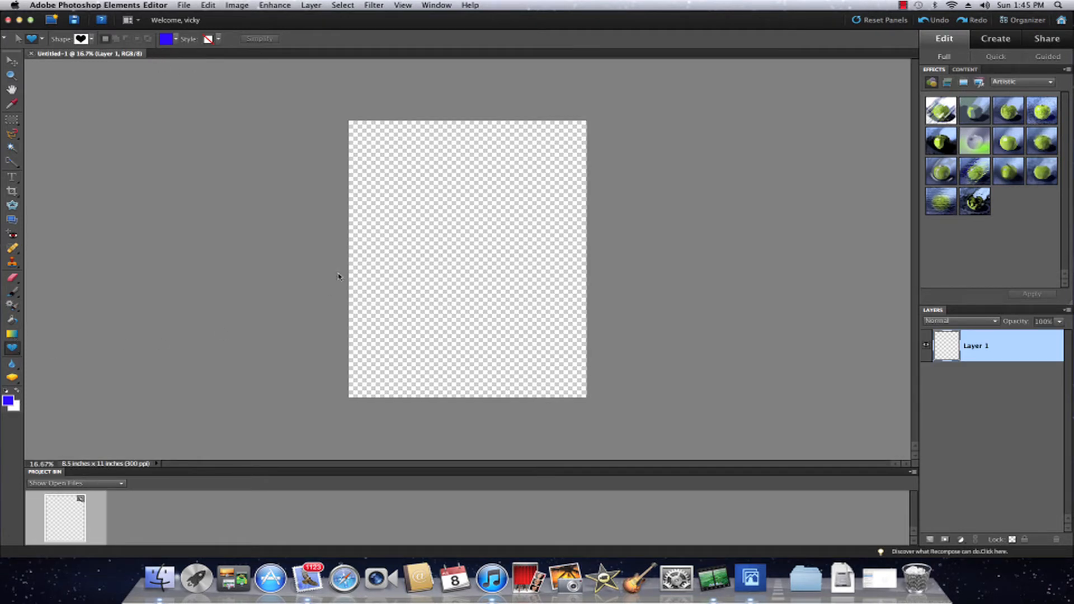
Step: Draw a large blue heart on the blank page and set the color settings to Always Optimize for Printing
{"action": "left_click_drag", "start_coordinate": [388, 175], "coordinate": [561, 327]}
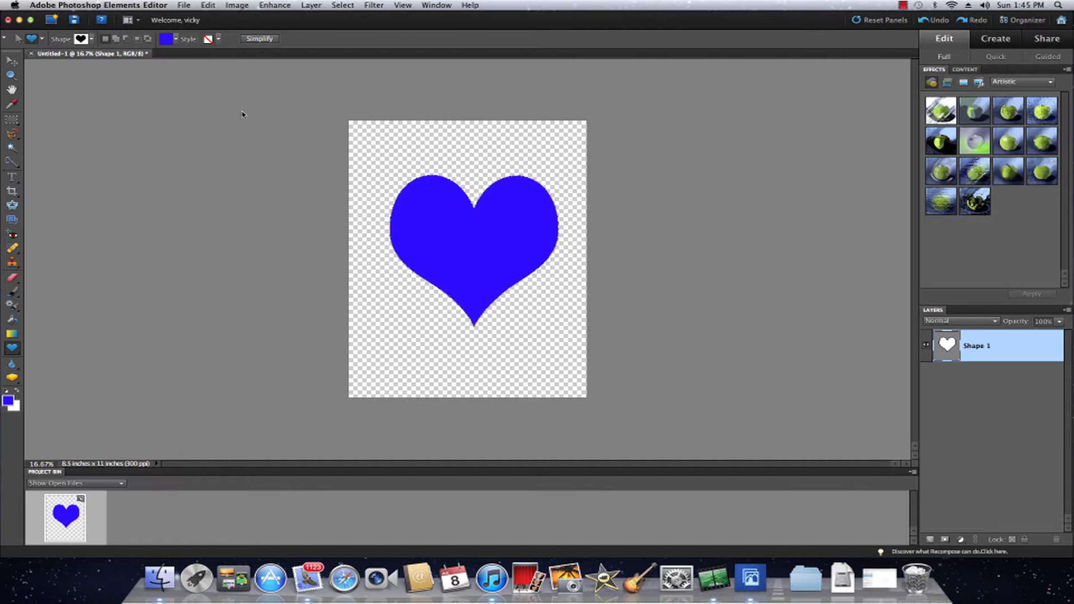
{"action": "left_click", "coordinate": [211, 6]}
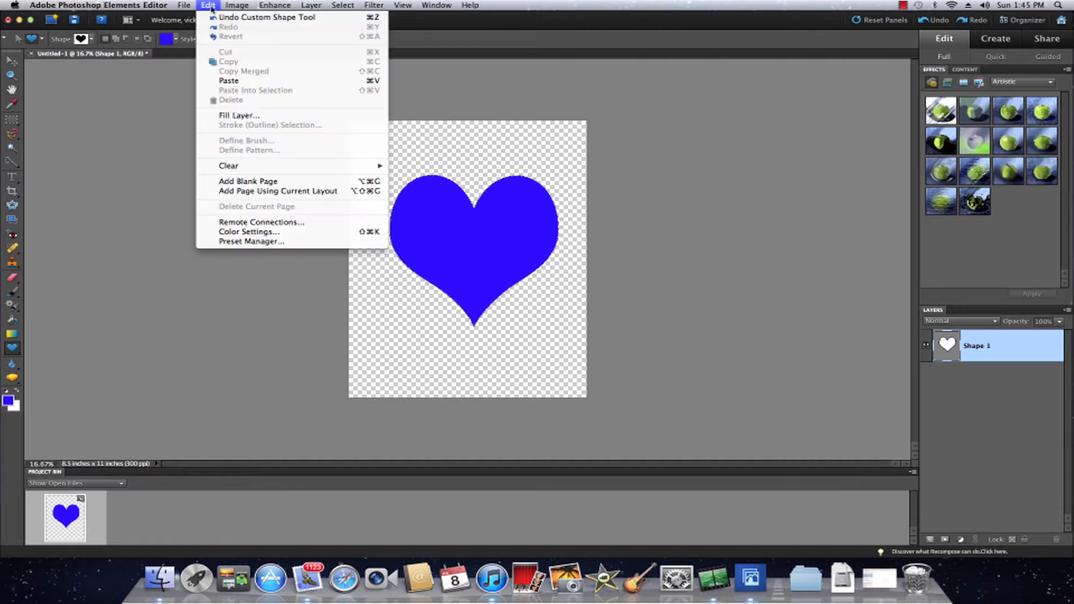
{"action": "left_click", "coordinate": [262, 233]}
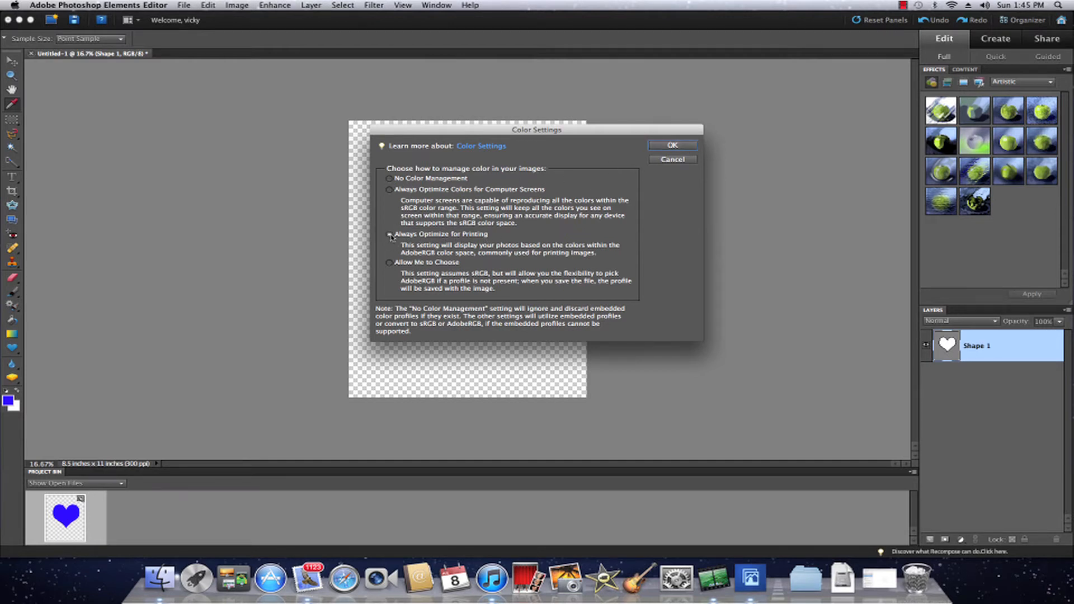
{"action": "left_click", "coordinate": [681, 148]}
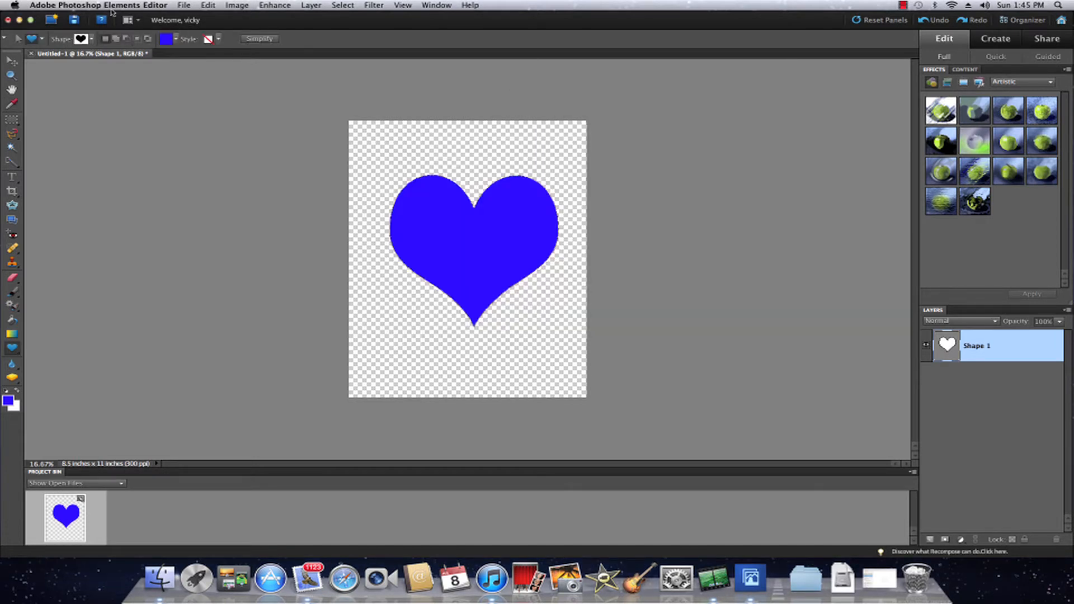
Step: Open the extra print options for the heart image and set color handling to Photoshop Elements Manages Colors
{"action": "left_click", "coordinate": [186, 7]}
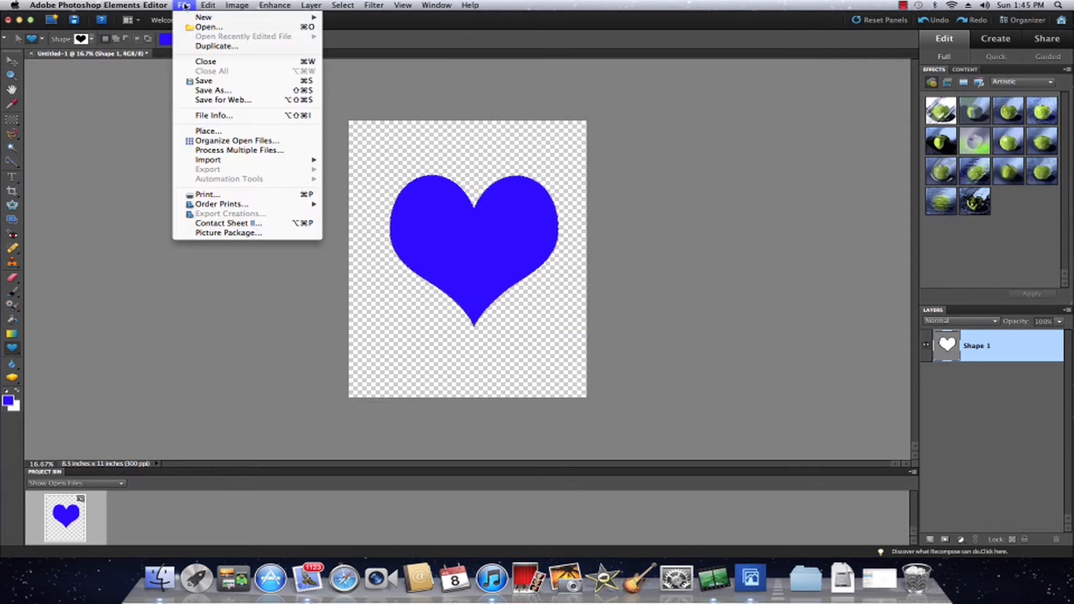
{"action": "left_click", "coordinate": [205, 195]}
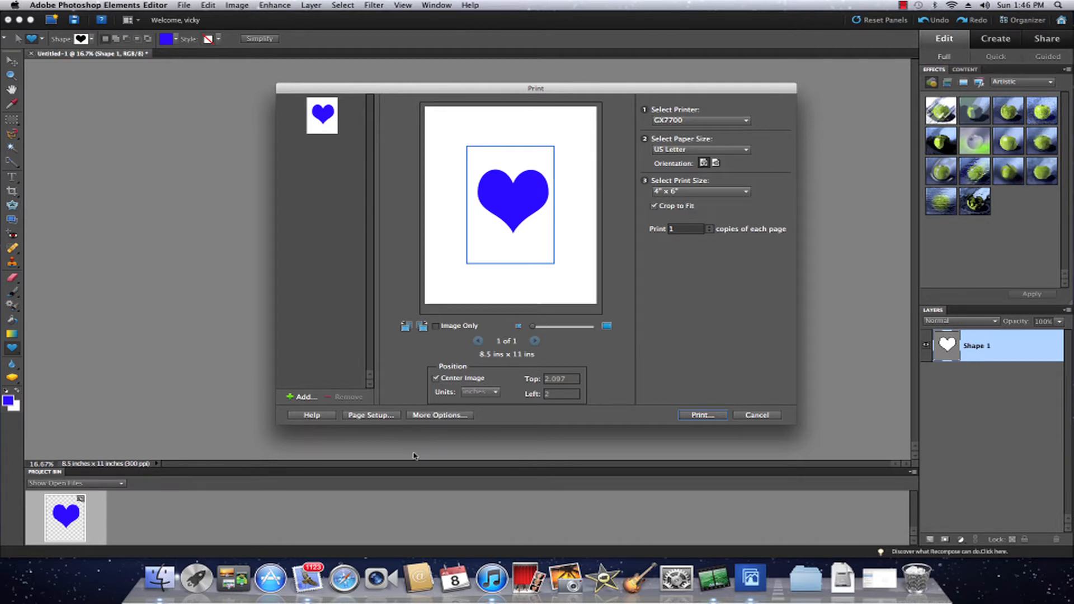
{"action": "left_click", "coordinate": [439, 415]}
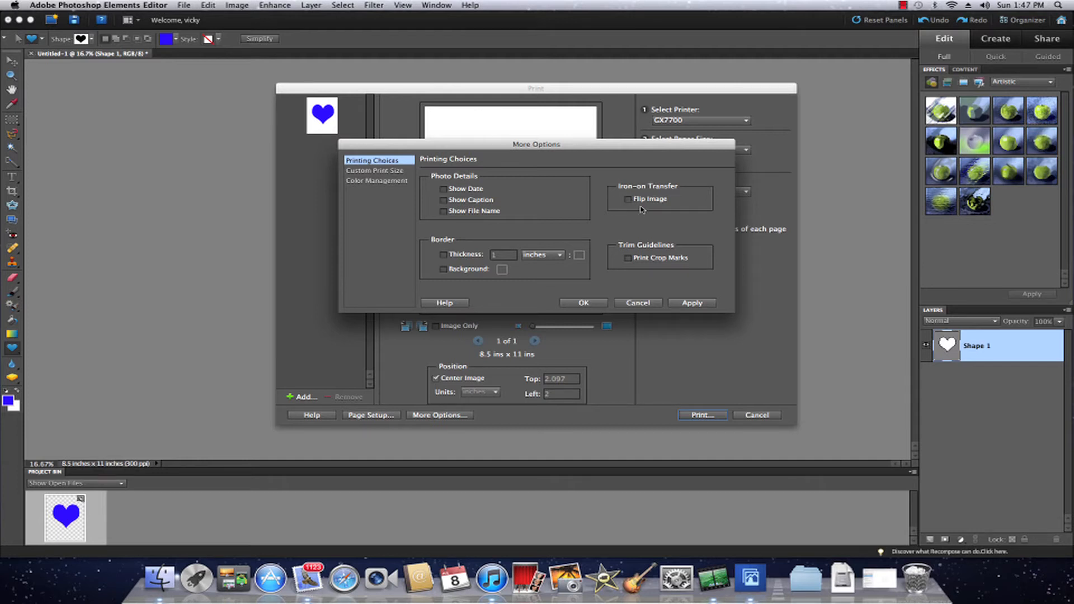
{"action": "left_click", "coordinate": [384, 181]}
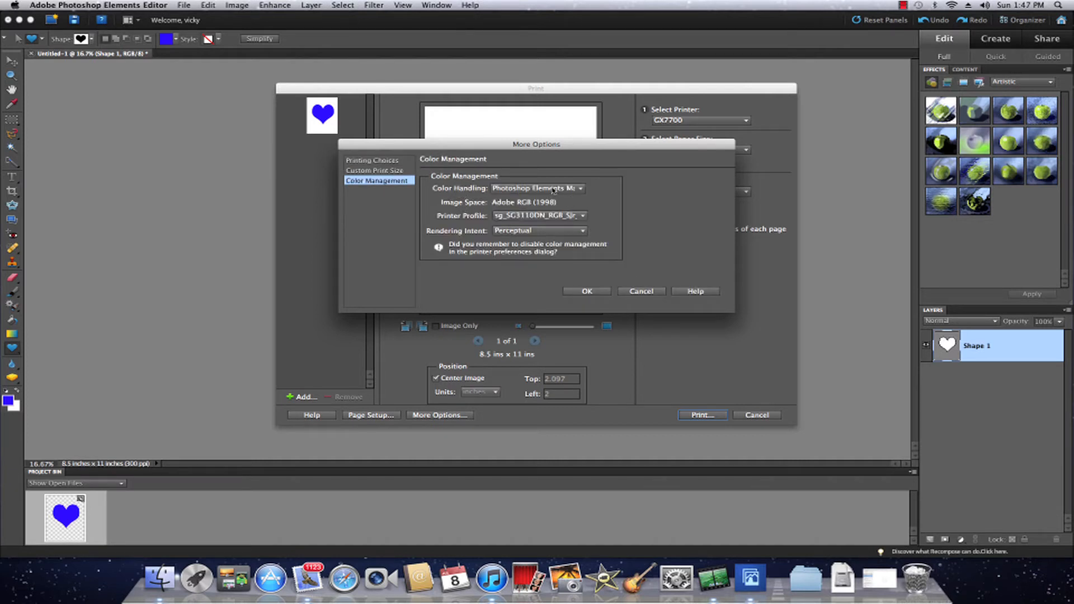
{"action": "left_click", "coordinate": [581, 189]}
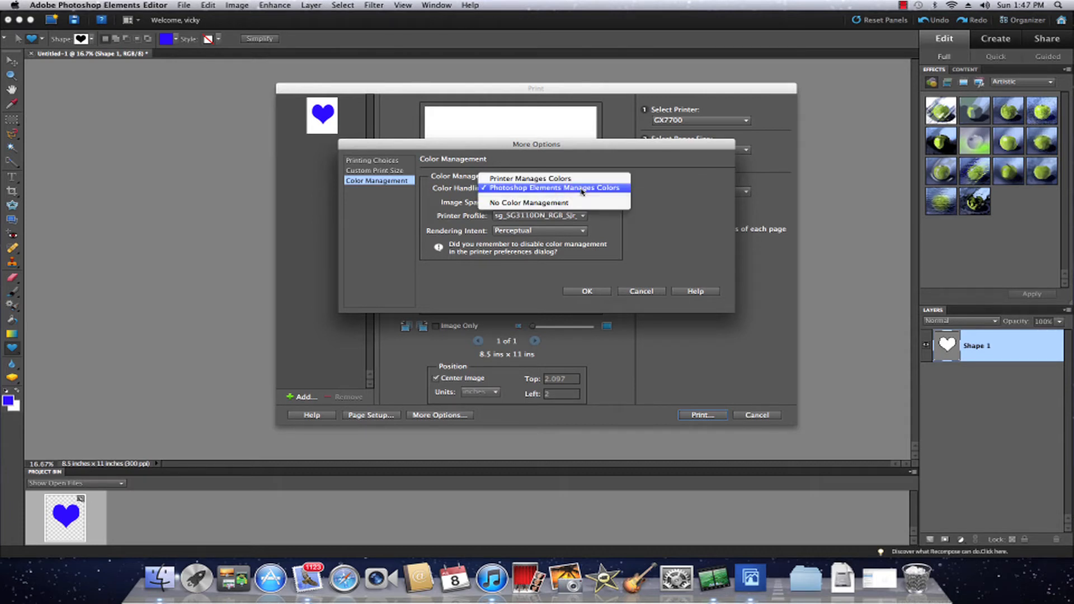
{"action": "left_click", "coordinate": [581, 192]}
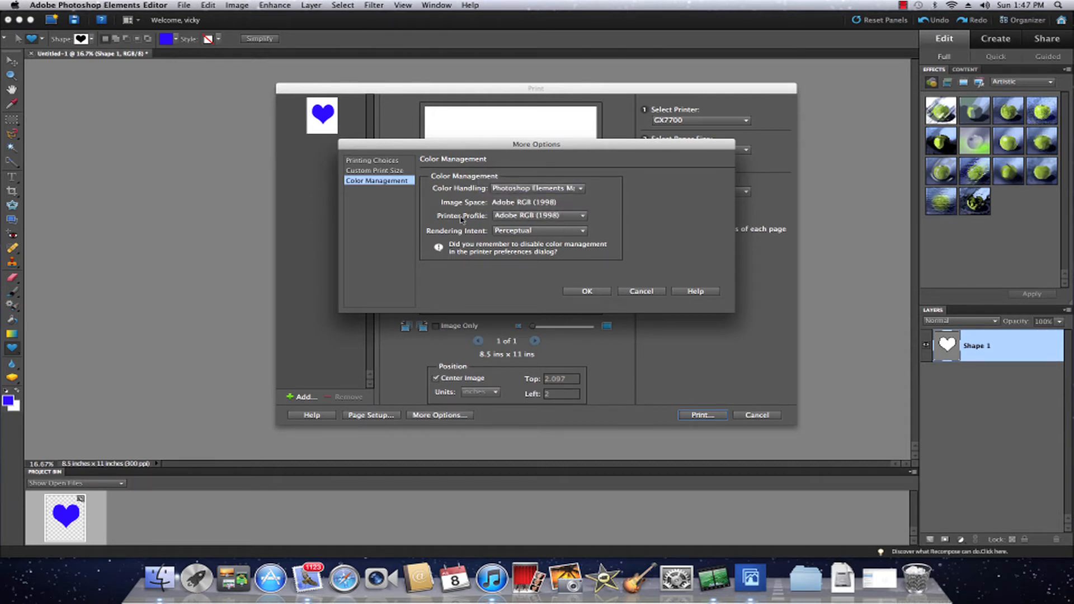
Step: Set the printer profile to GXe7700N DyeTrans HiQuality v4a.icm and accept the color management options
{"action": "left_click", "coordinate": [584, 217]}
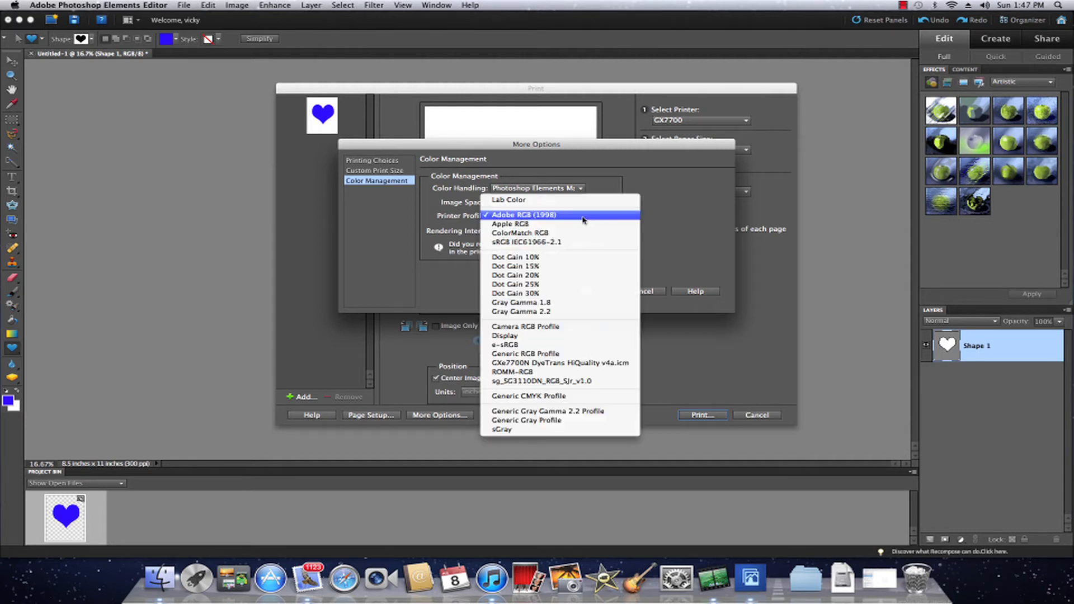
{"action": "left_click", "coordinate": [573, 368]}
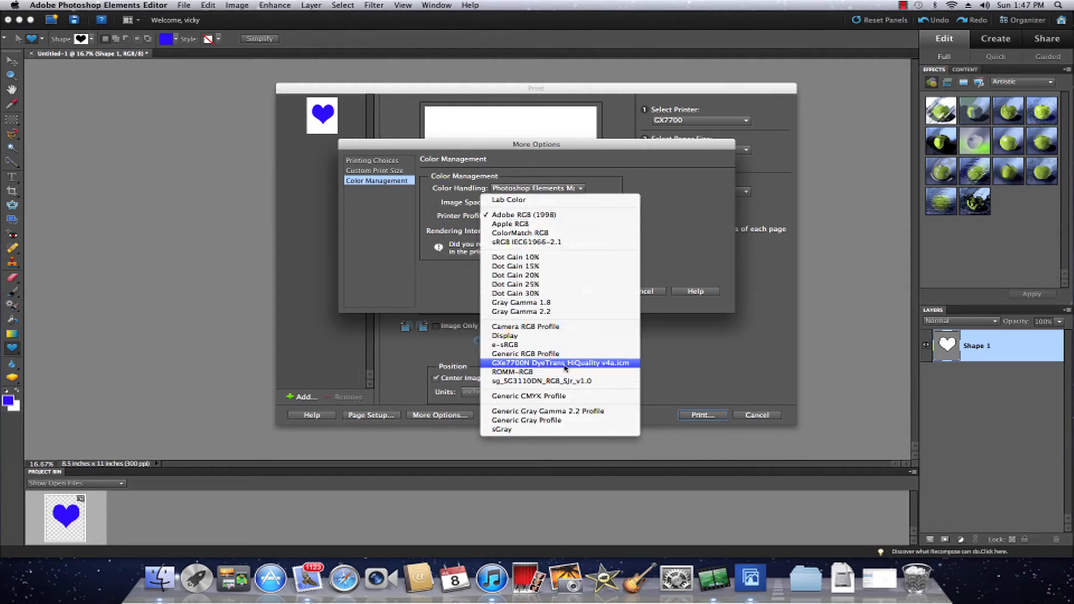
{"action": "left_click", "coordinate": [606, 368]}
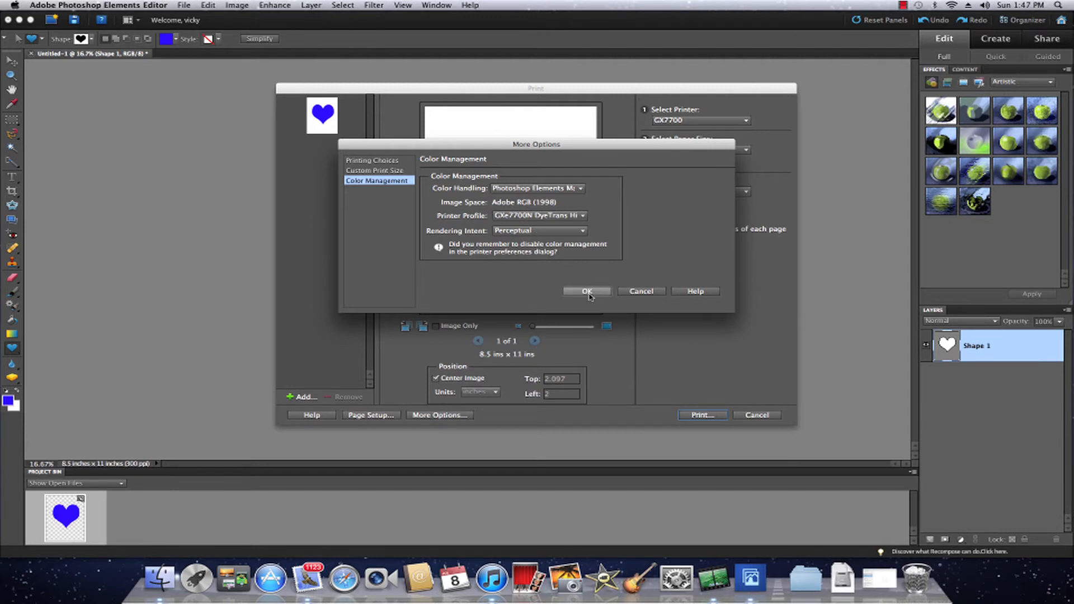
{"action": "left_click", "coordinate": [587, 292]}
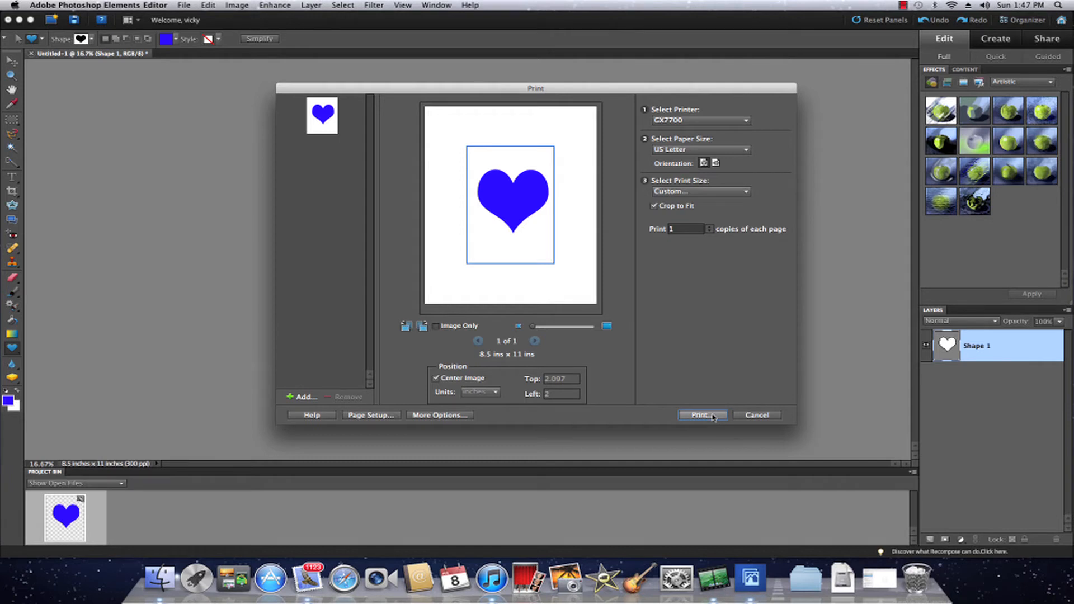
Step: Proceed to the GX7700 print settings with details expanded and show the Setup feature set of Printer Features
{"action": "left_click", "coordinate": [701, 416]}
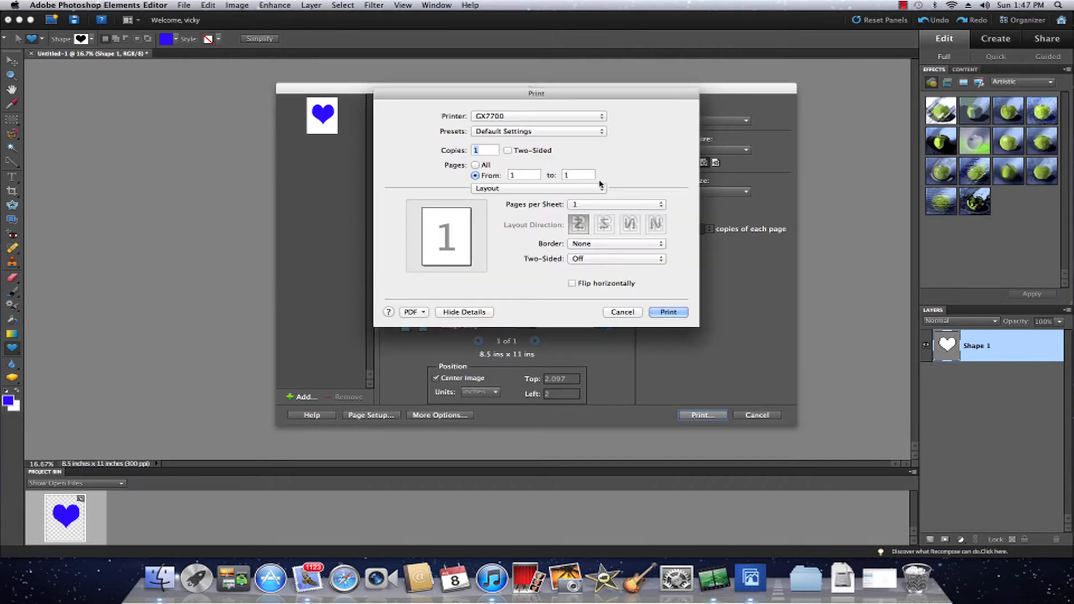
{"action": "left_click", "coordinate": [455, 313]}
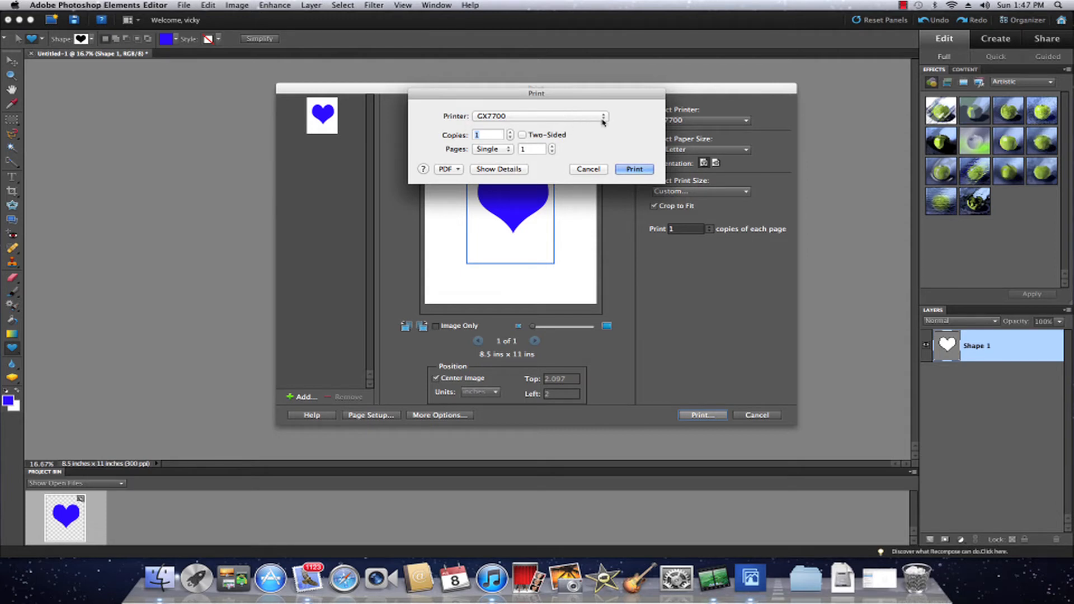
{"action": "left_click", "coordinate": [508, 168]}
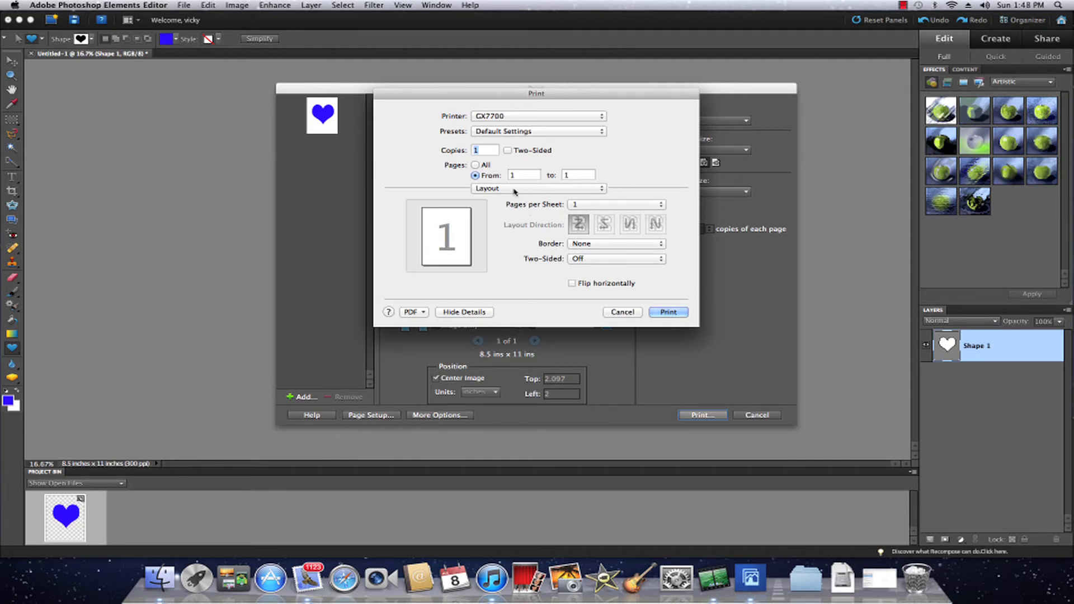
{"action": "left_click", "coordinate": [602, 190]}
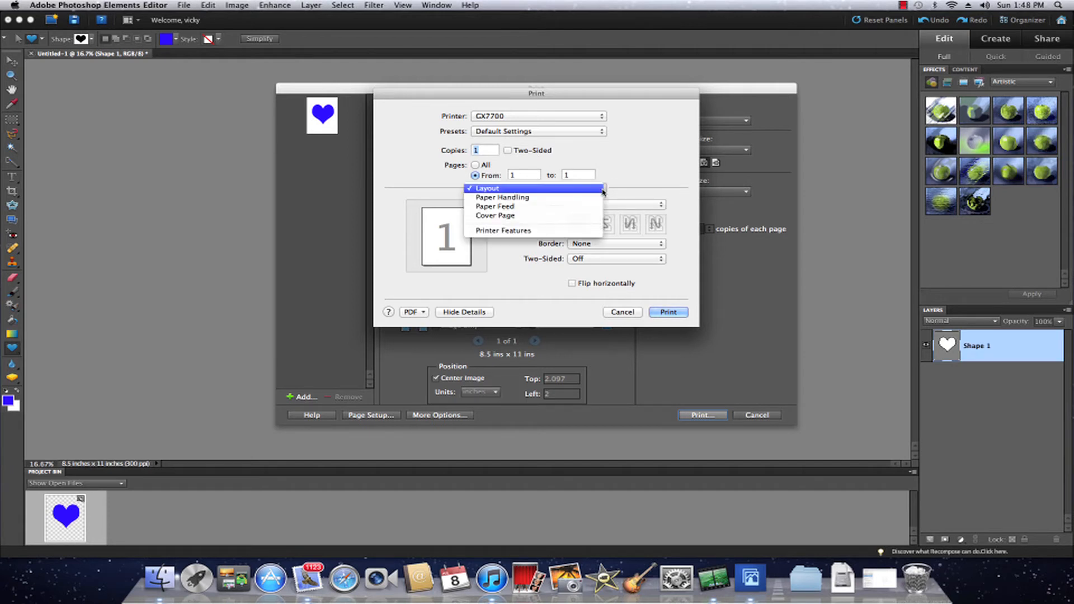
{"action": "left_click", "coordinate": [545, 231]}
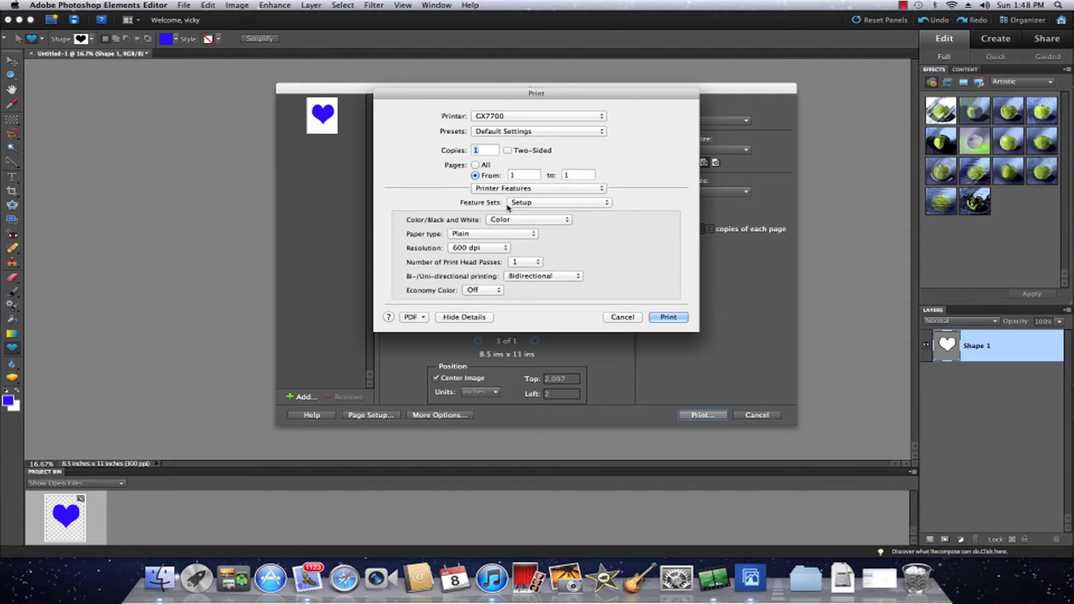
{"action": "left_click", "coordinate": [557, 203]}
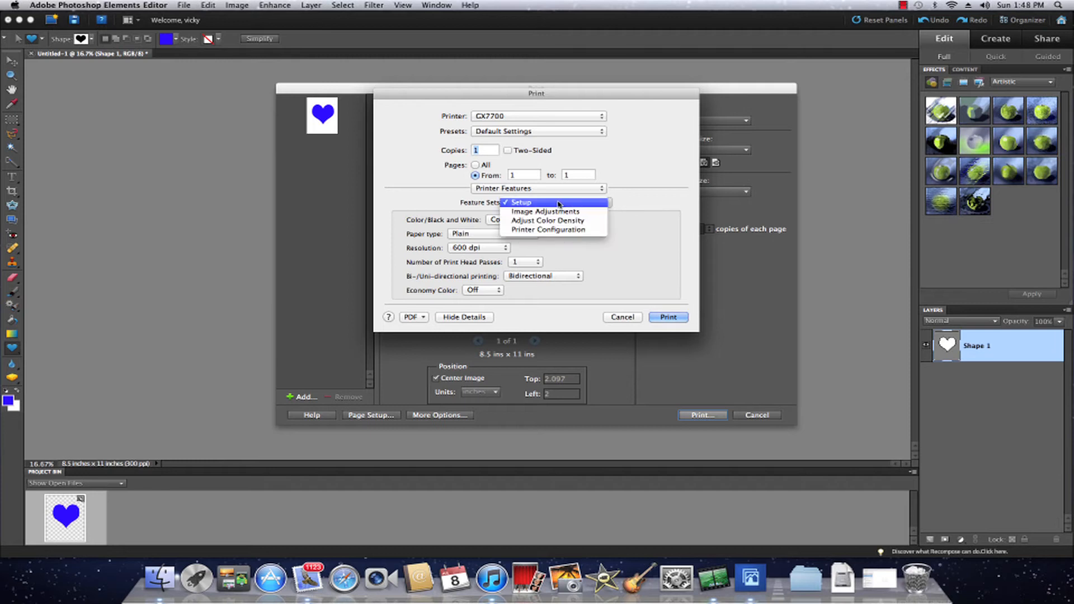
{"action": "left_click", "coordinate": [539, 205]}
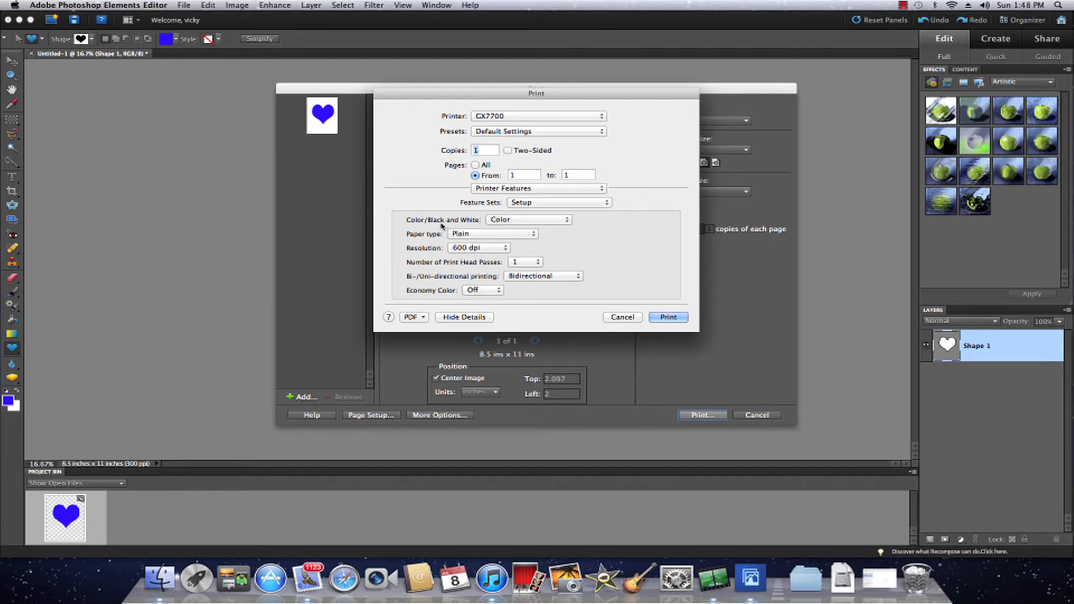
Step: Keep the print mode at Color, set the paper type to Inkjet Plain Paper, and accept the switch to Unidirectional printing
{"action": "left_click", "coordinate": [535, 220]}
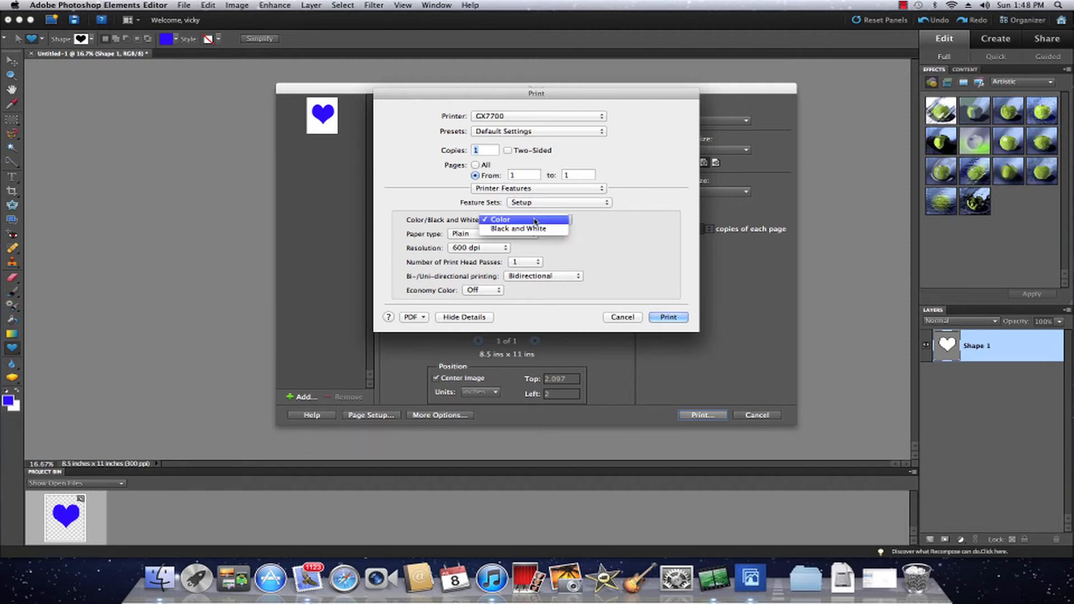
{"action": "left_click", "coordinate": [535, 220]}
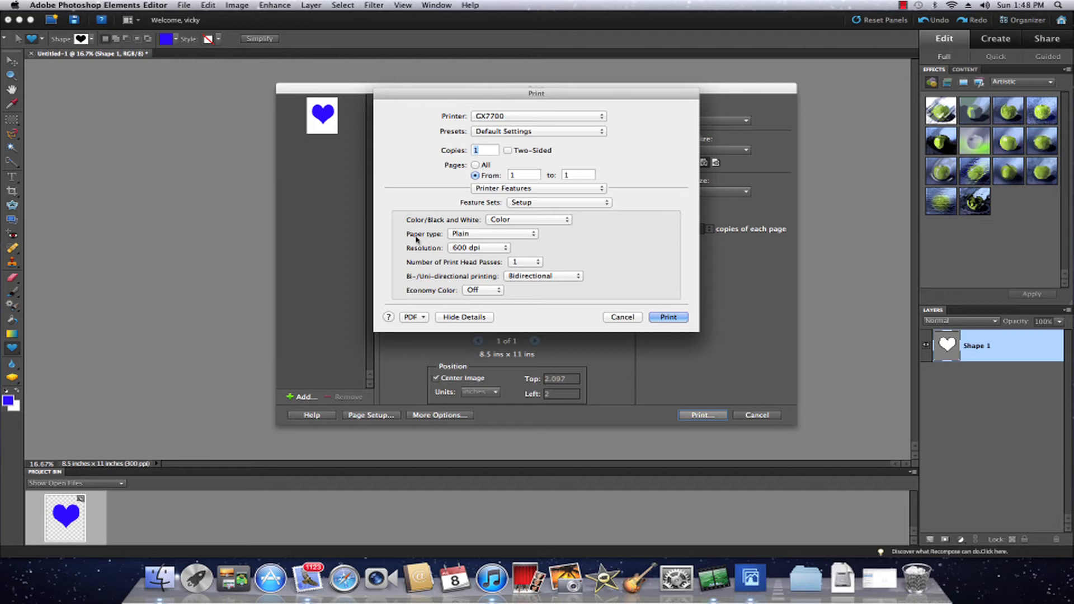
{"action": "left_click", "coordinate": [491, 234]}
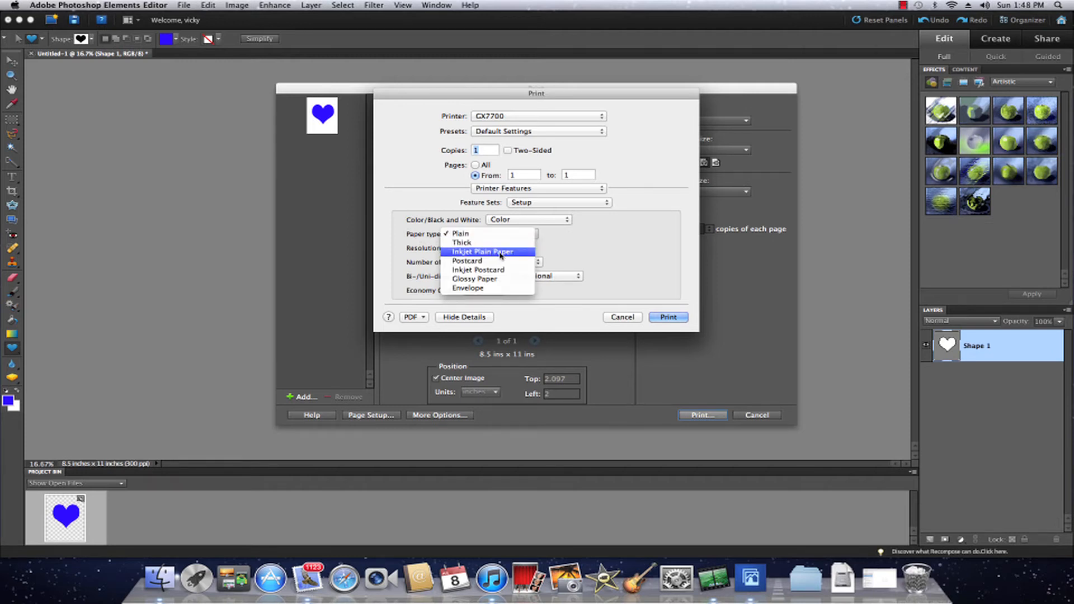
{"action": "left_click", "coordinate": [501, 253]}
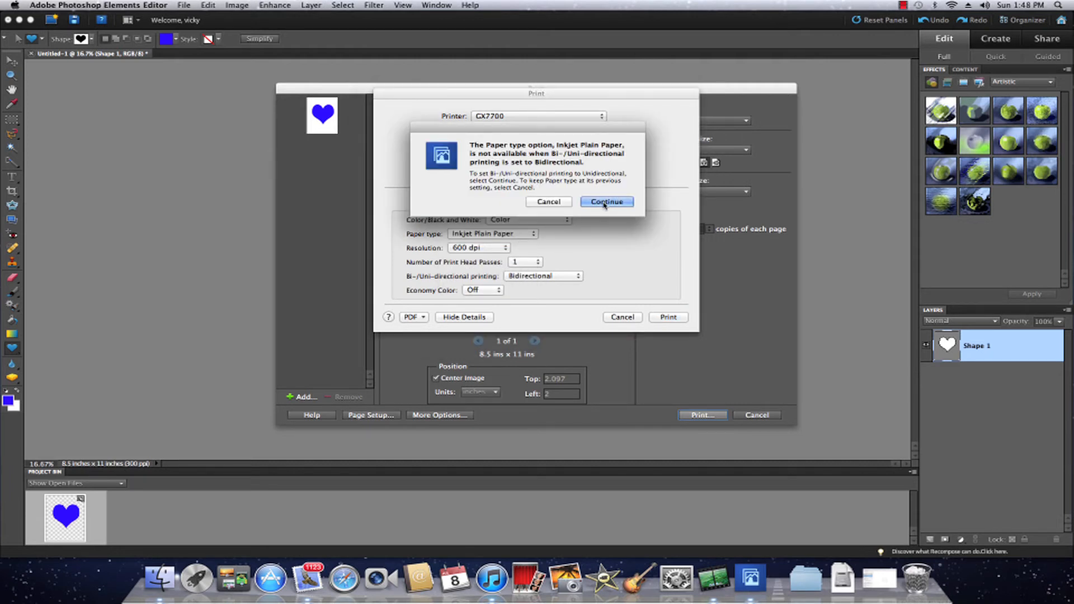
{"action": "left_click", "coordinate": [604, 202]}
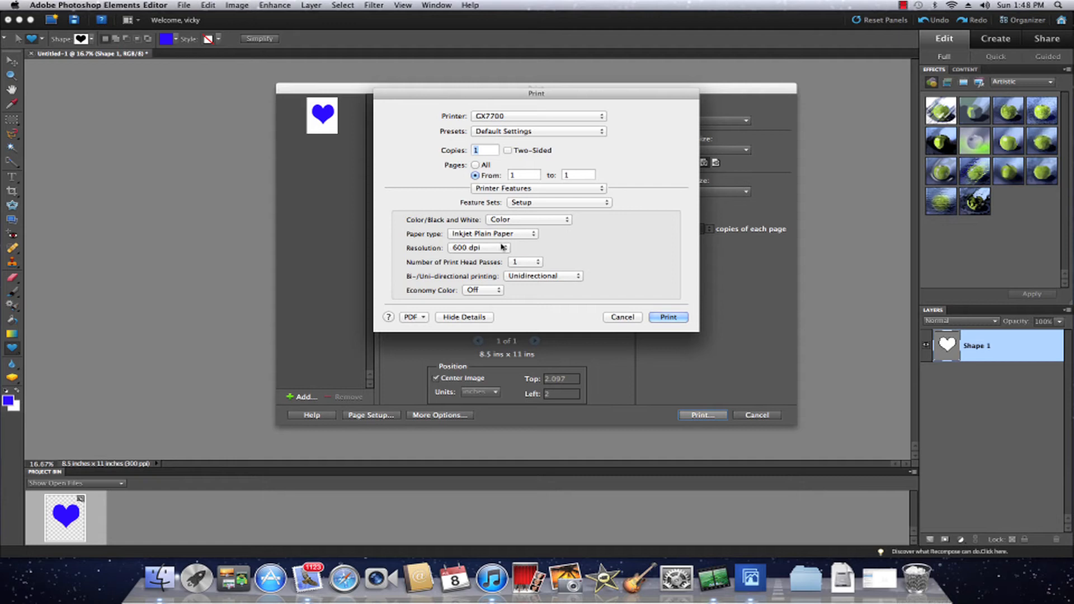
Step: Keep the print resolution at 600 dpi and Economy Color off
{"action": "left_click", "coordinate": [477, 250]}
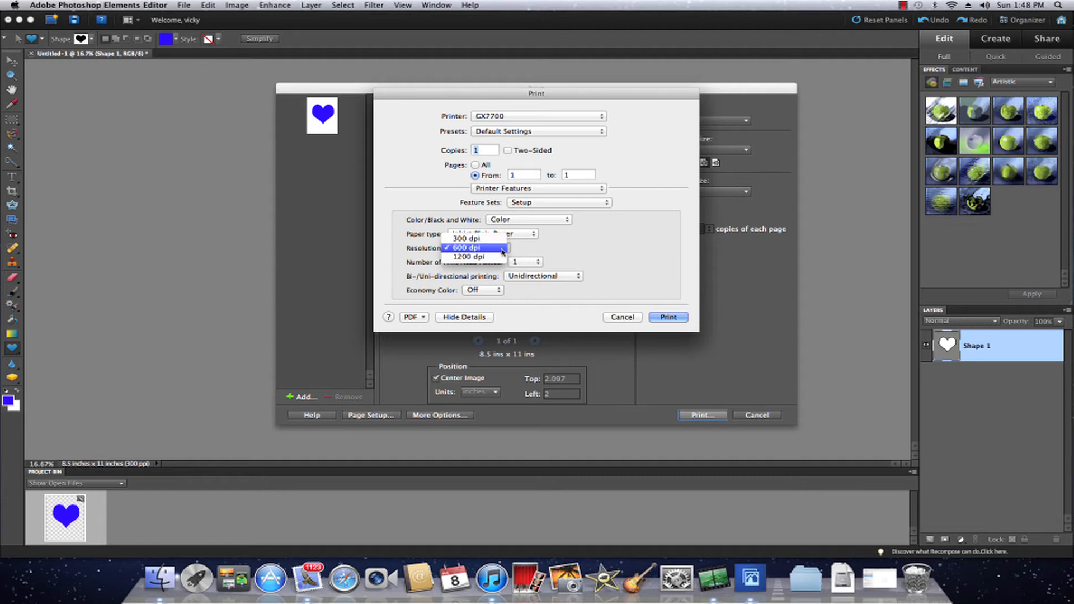
{"action": "left_click", "coordinate": [470, 251]}
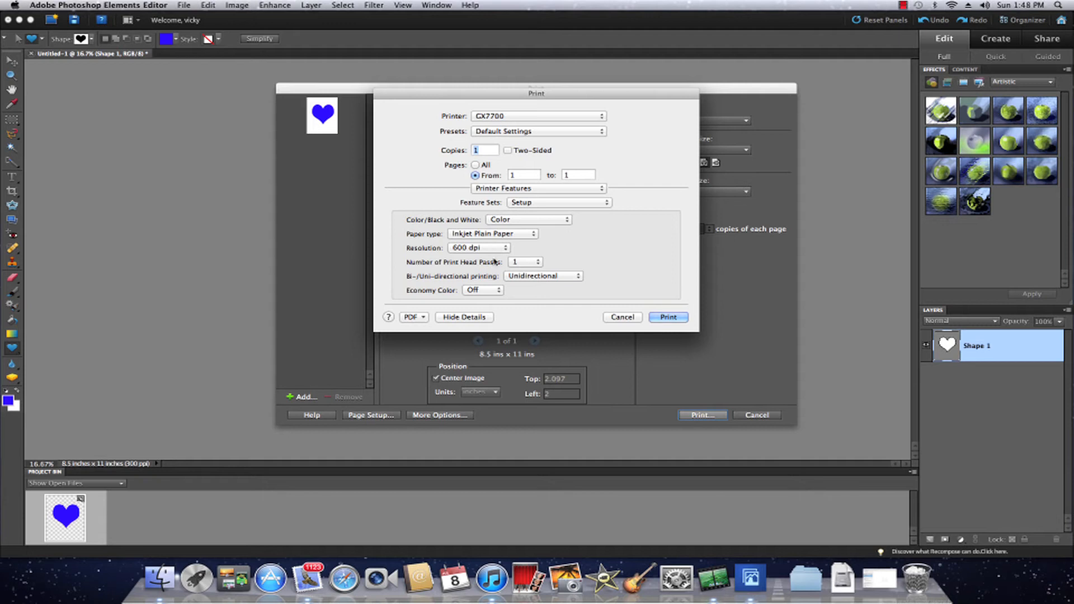
{"action": "left_click", "coordinate": [498, 292]}
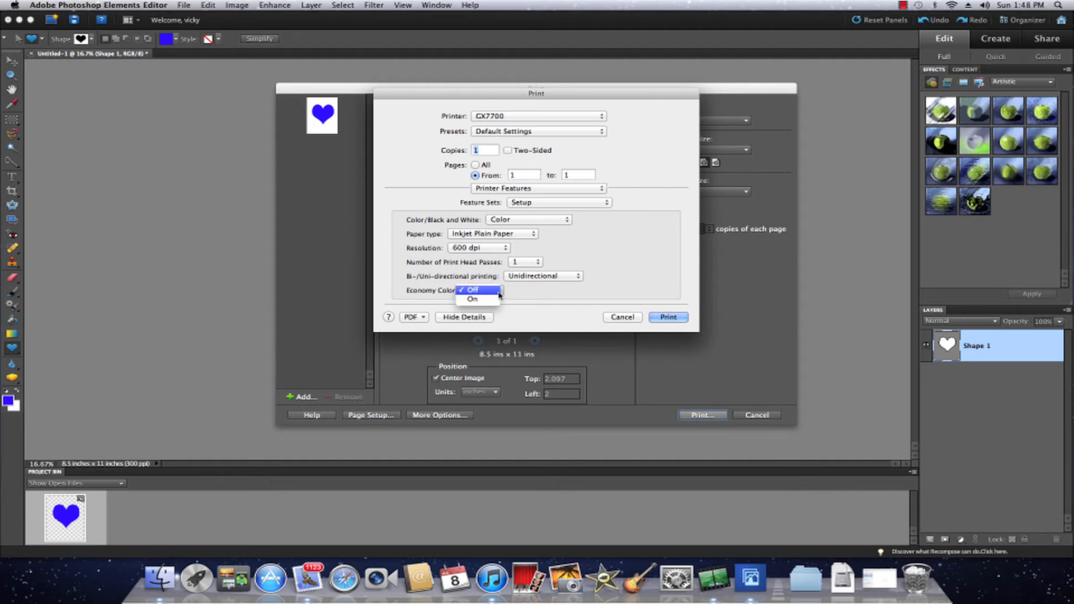
{"action": "left_click", "coordinate": [498, 290]}
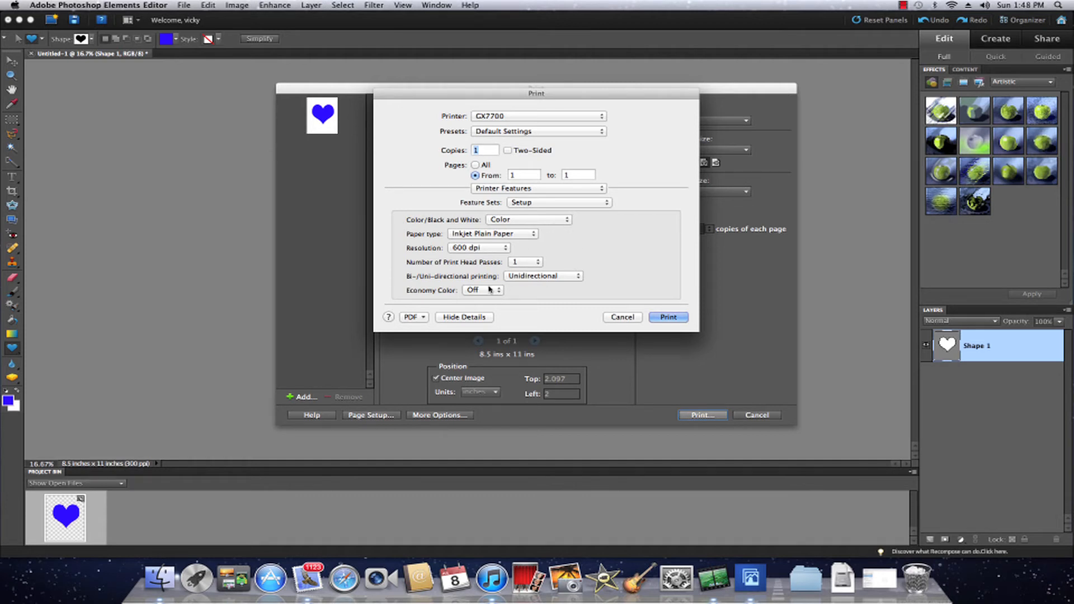
Step: In the Image Adjustments feature set, set dithering to Use error diffusion and keep the color profile at Presentation
{"action": "left_click", "coordinate": [583, 204]}
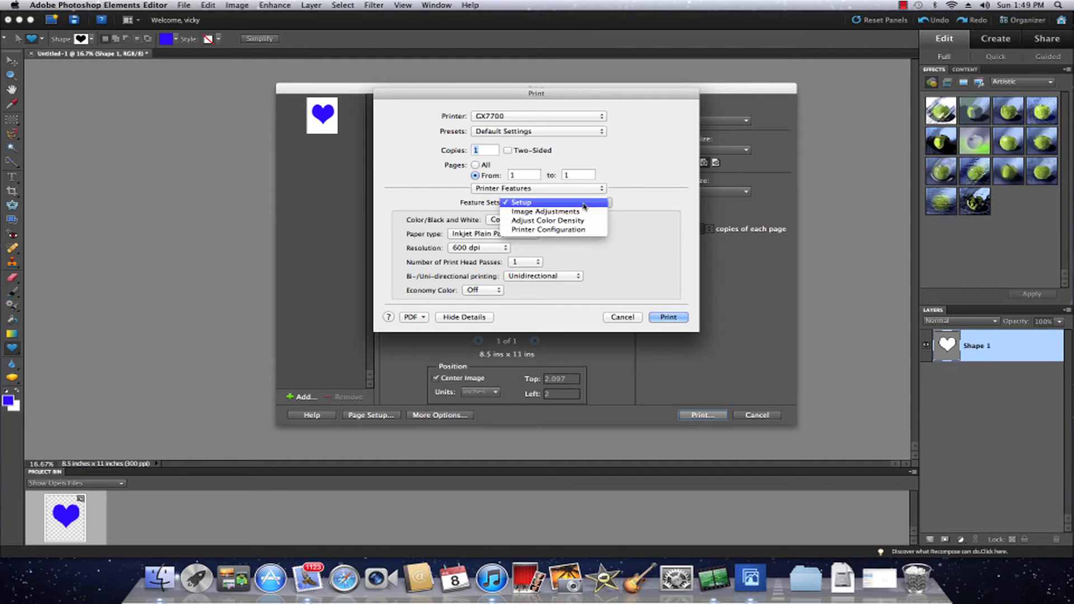
{"action": "left_click", "coordinate": [579, 212]}
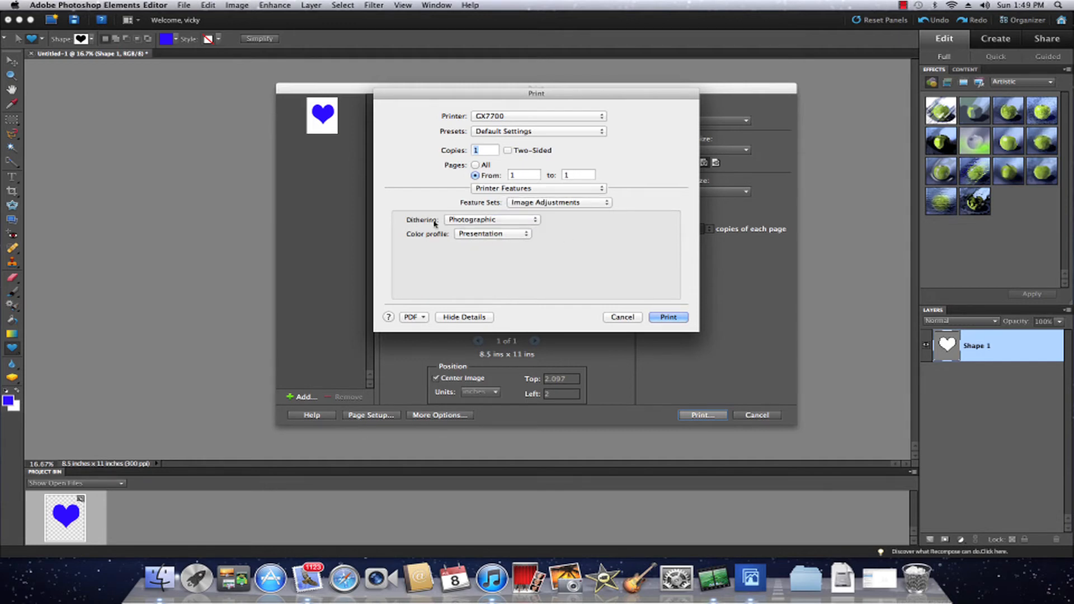
{"action": "left_click", "coordinate": [495, 224]}
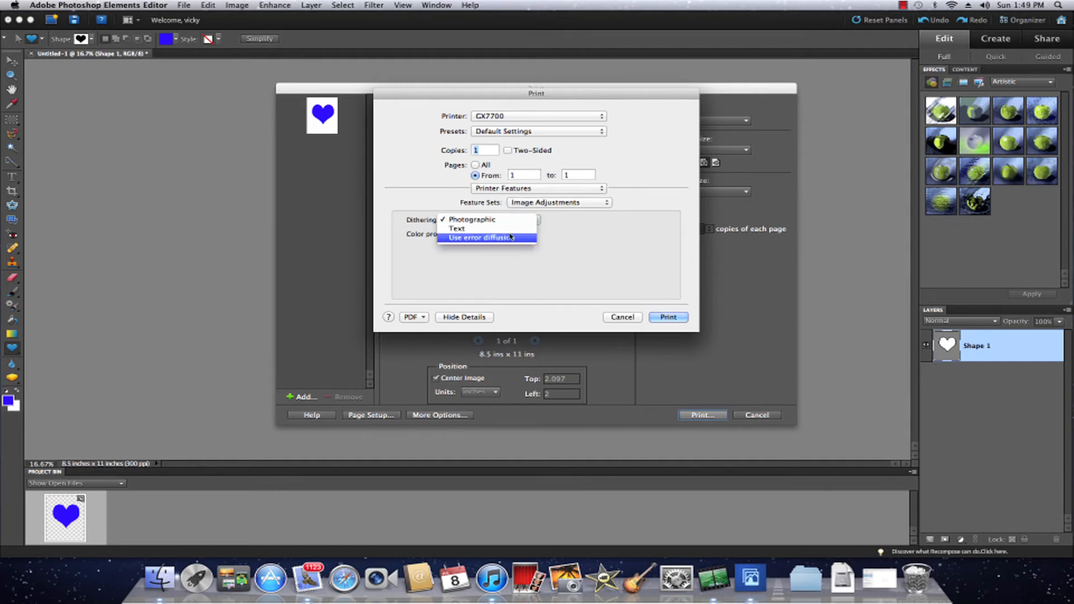
{"action": "left_click", "coordinate": [505, 238]}
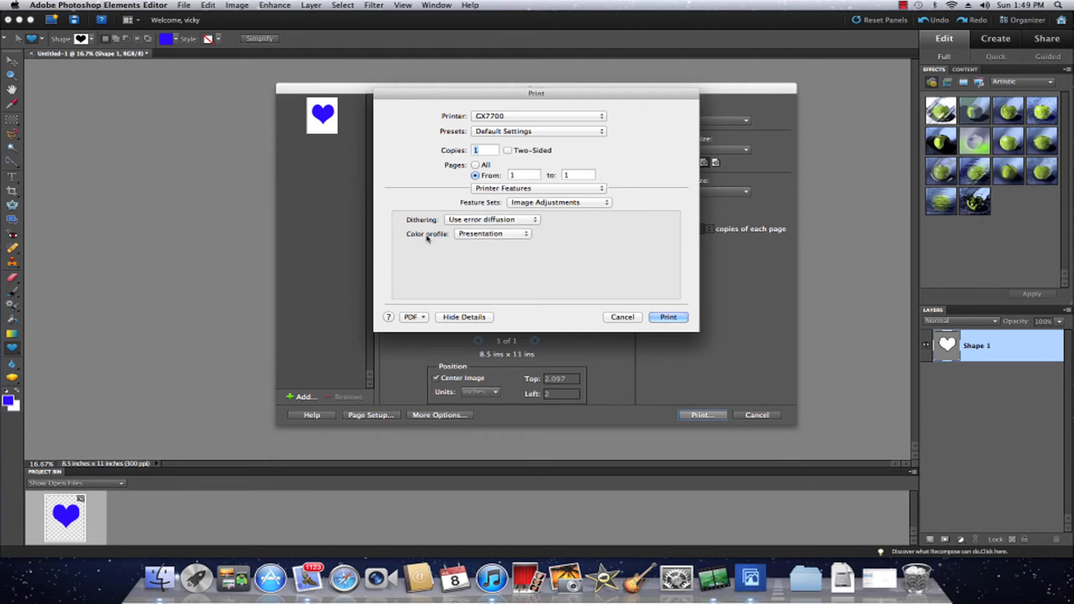
{"action": "left_click", "coordinate": [514, 234]}
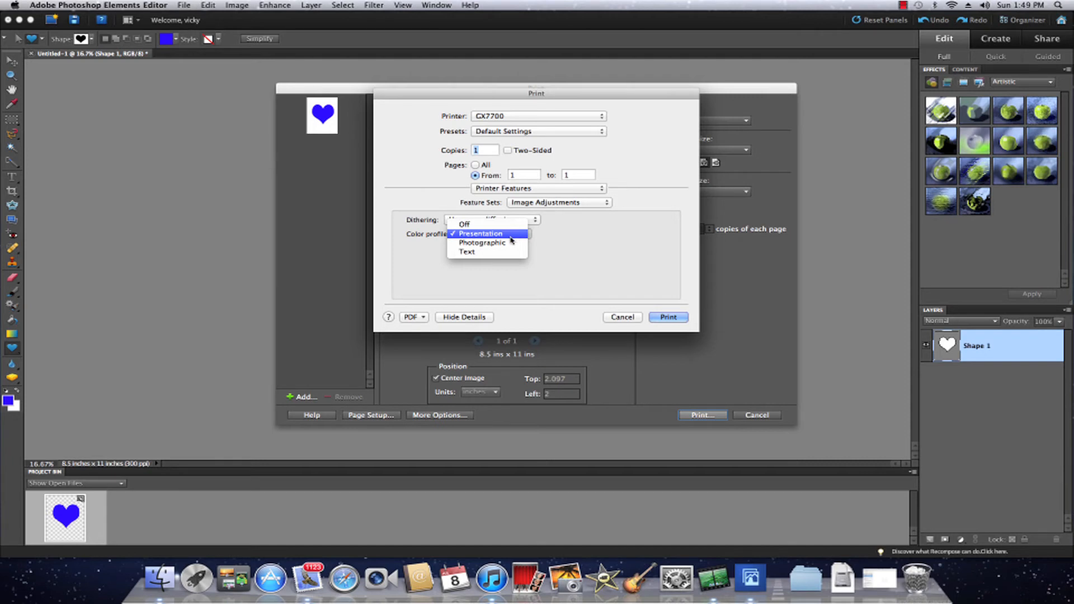
{"action": "left_click", "coordinate": [512, 239]}
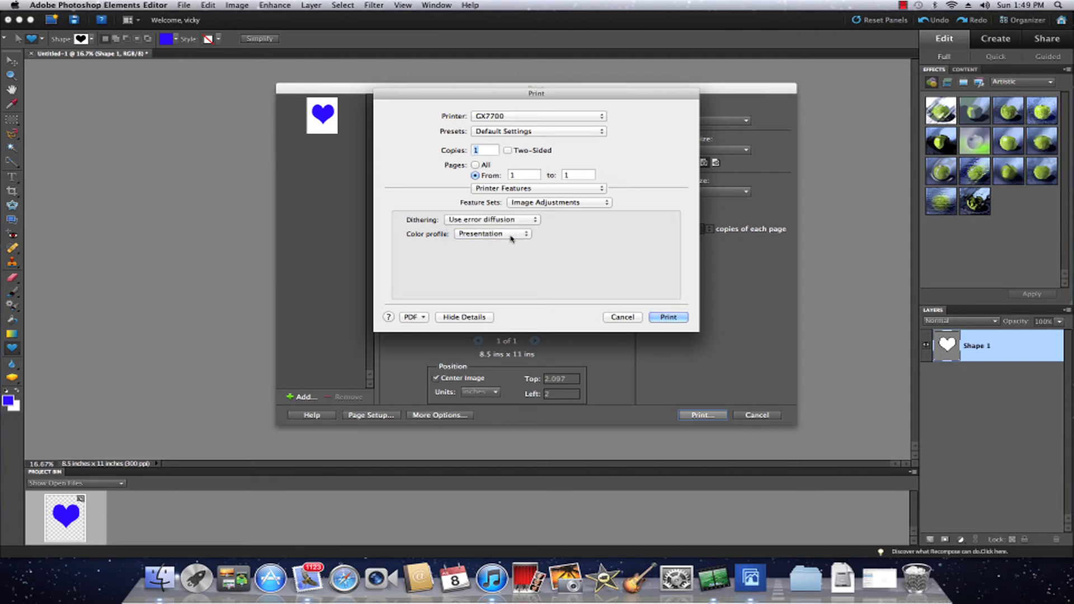
Step: Examine the Adjust Color Density and Printer Configuration feature sets, along with the Layout and Paper Handling options
{"action": "left_click", "coordinate": [607, 204]}
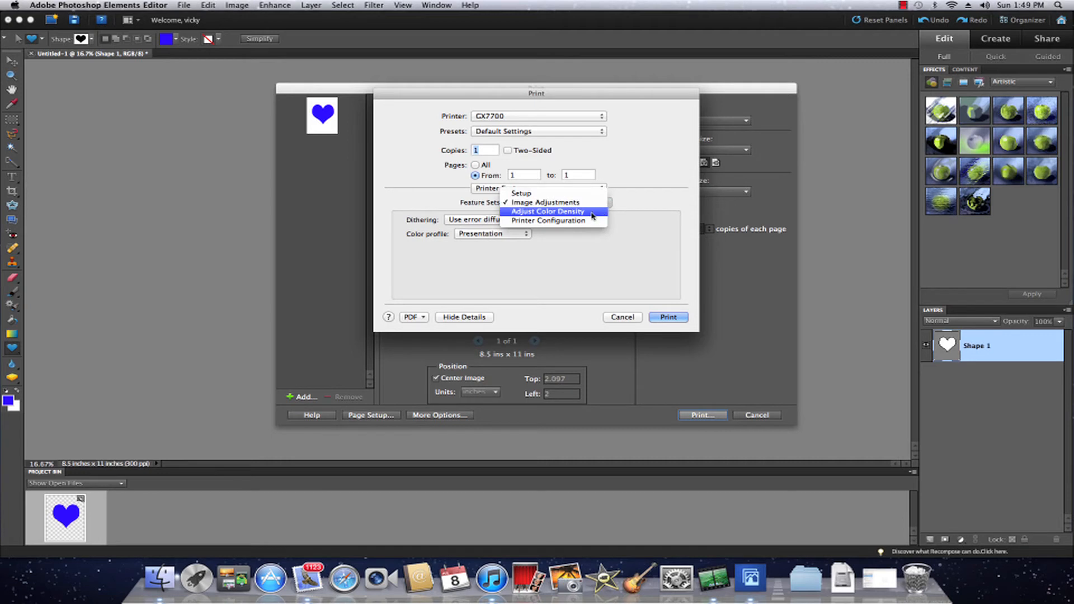
{"action": "left_click", "coordinate": [592, 216]}
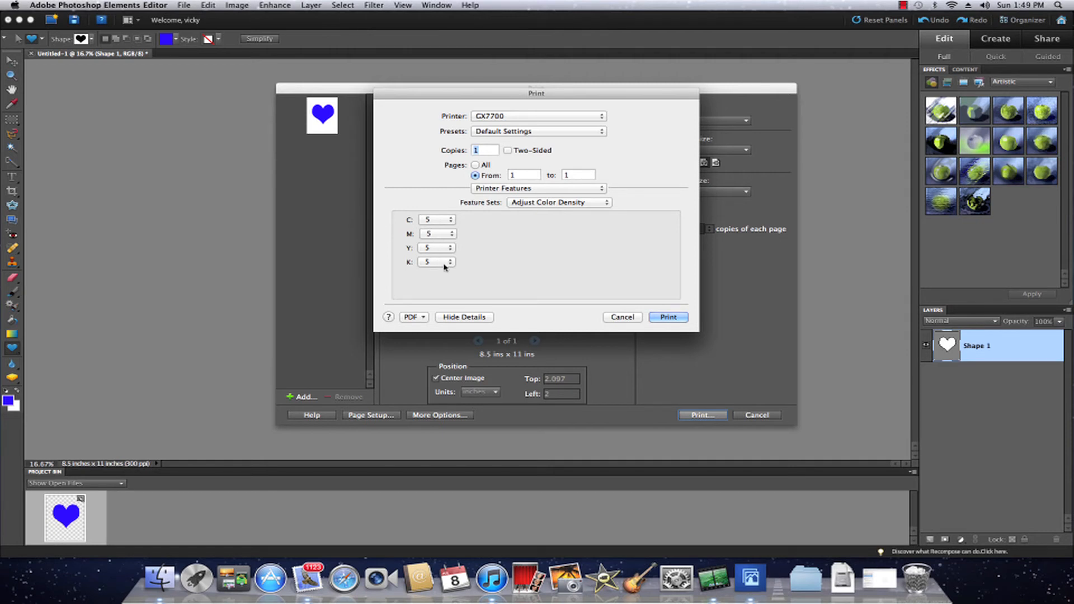
{"action": "left_click", "coordinate": [606, 205]}
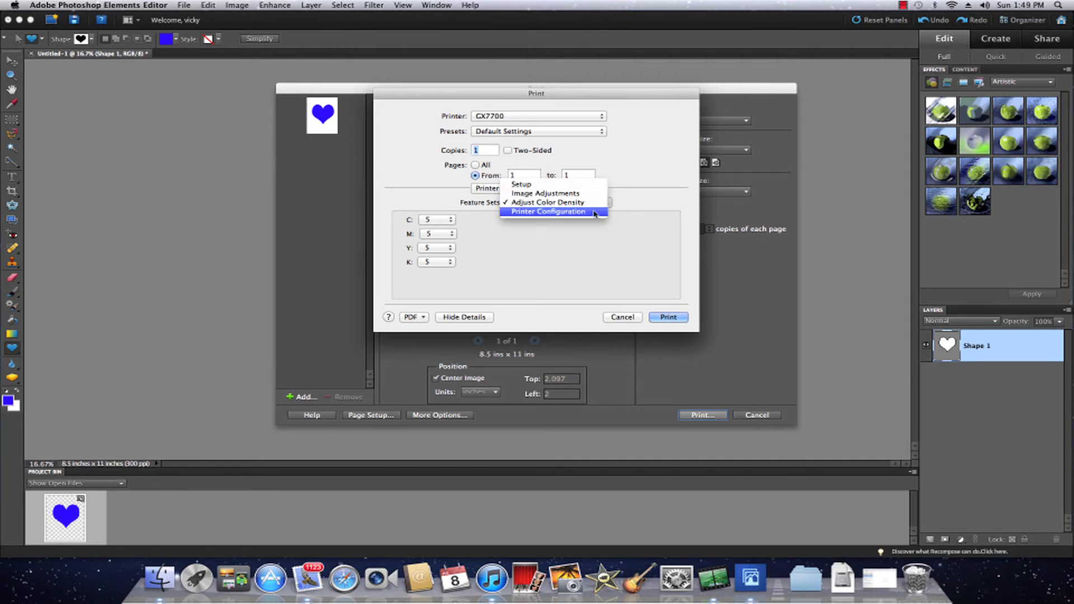
{"action": "left_click", "coordinate": [555, 212]}
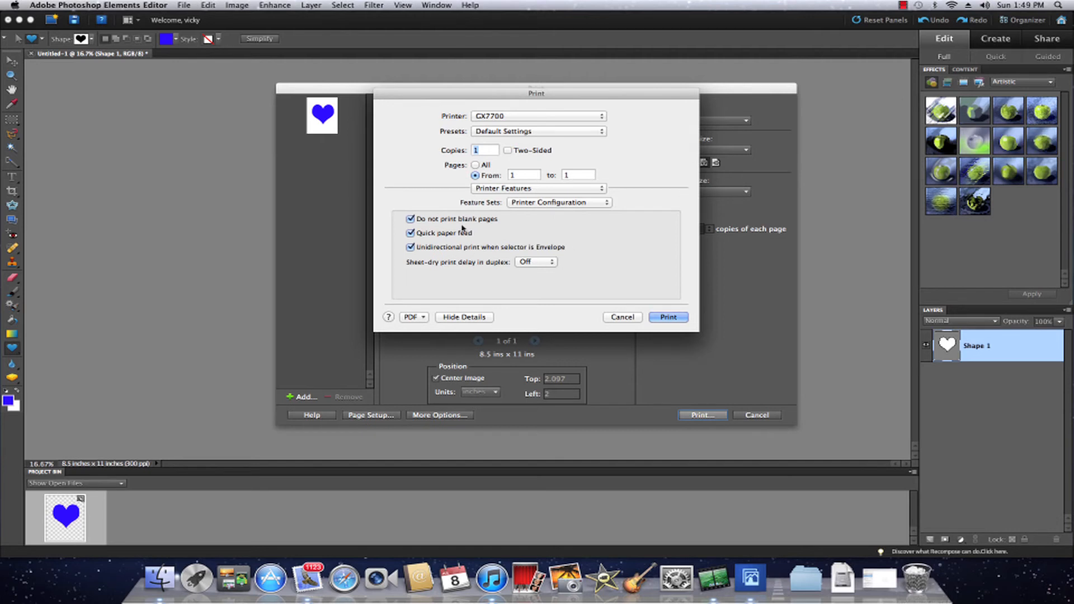
{"action": "left_click", "coordinate": [602, 189]}
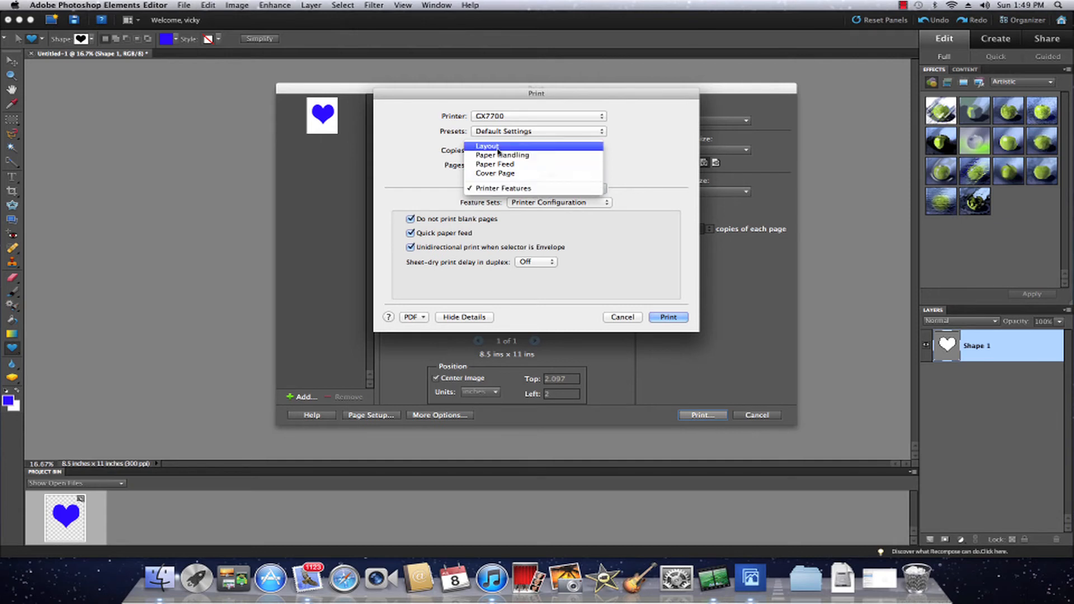
{"action": "left_click", "coordinate": [498, 147]}
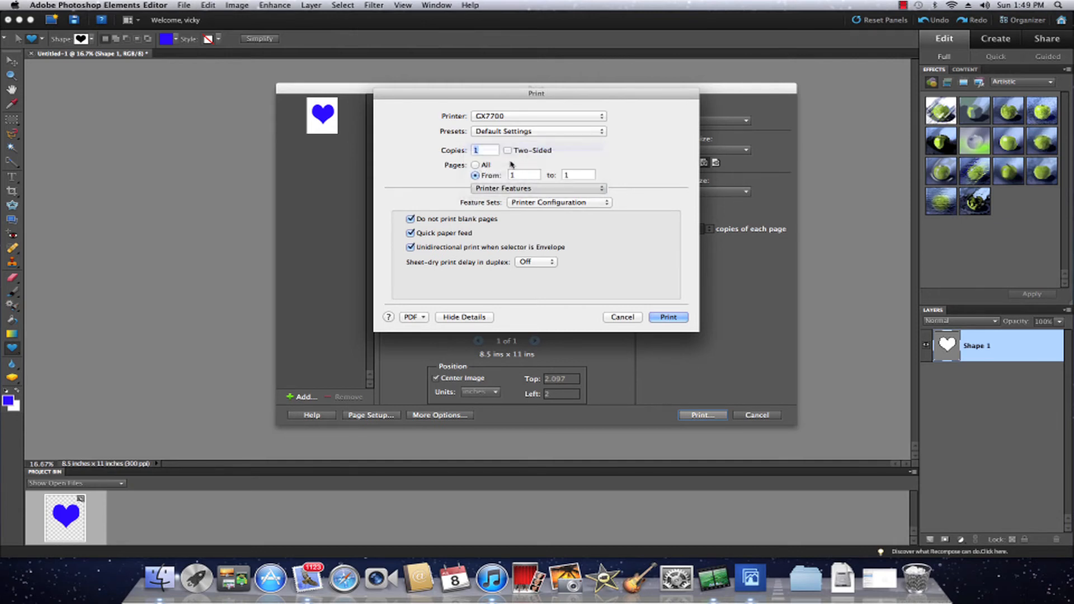
{"action": "left_click", "coordinate": [543, 193]}
{"action": "left_click", "coordinate": [530, 206]}
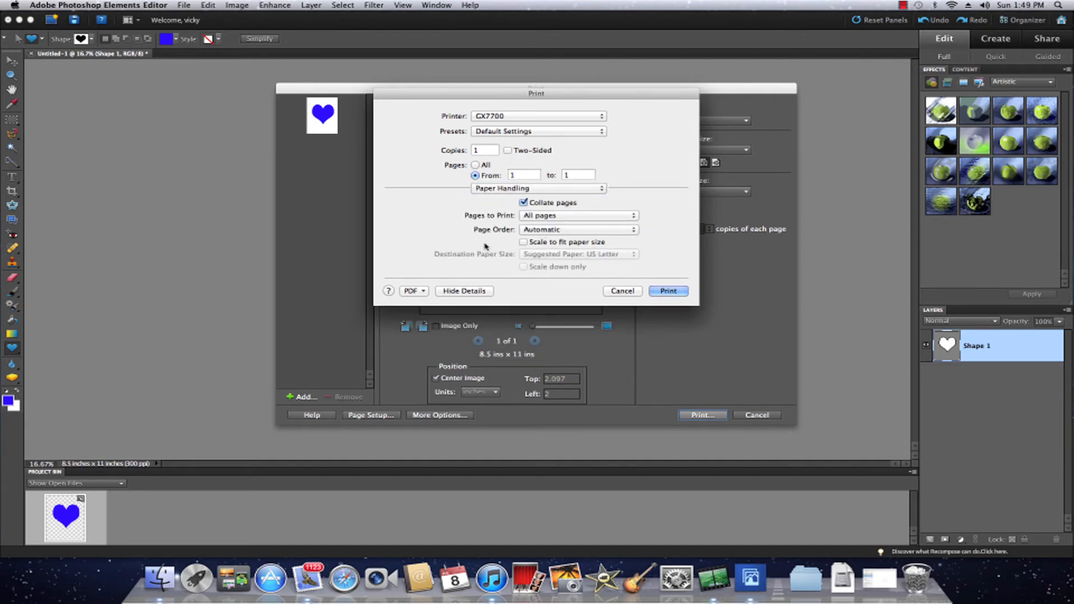
Step: Set the Paper Feed source for all pages to Auto Tray Select
{"action": "left_click", "coordinate": [603, 189]}
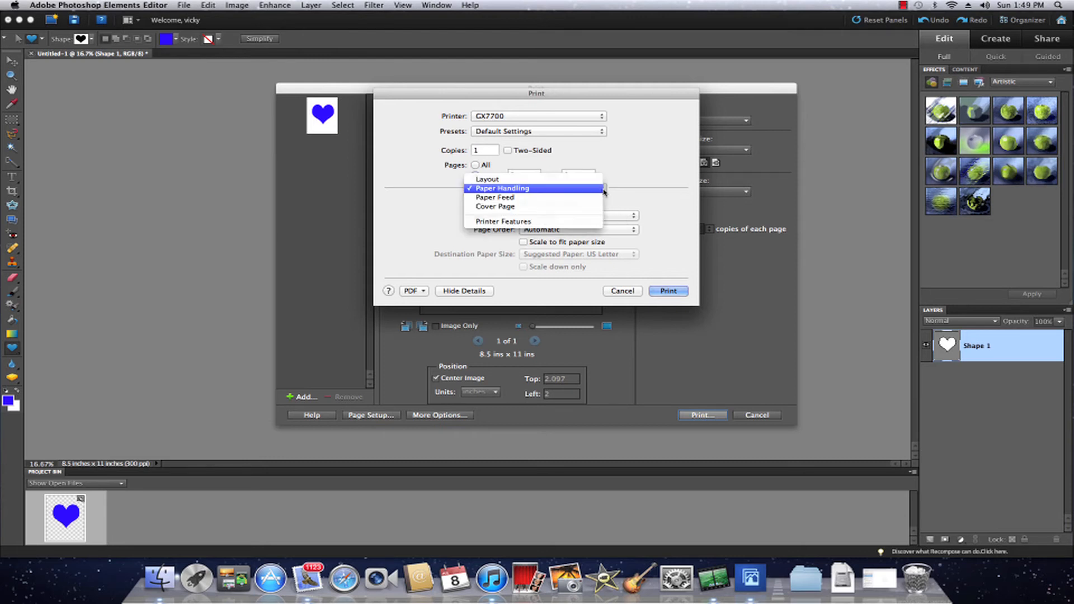
{"action": "left_click", "coordinate": [582, 203]}
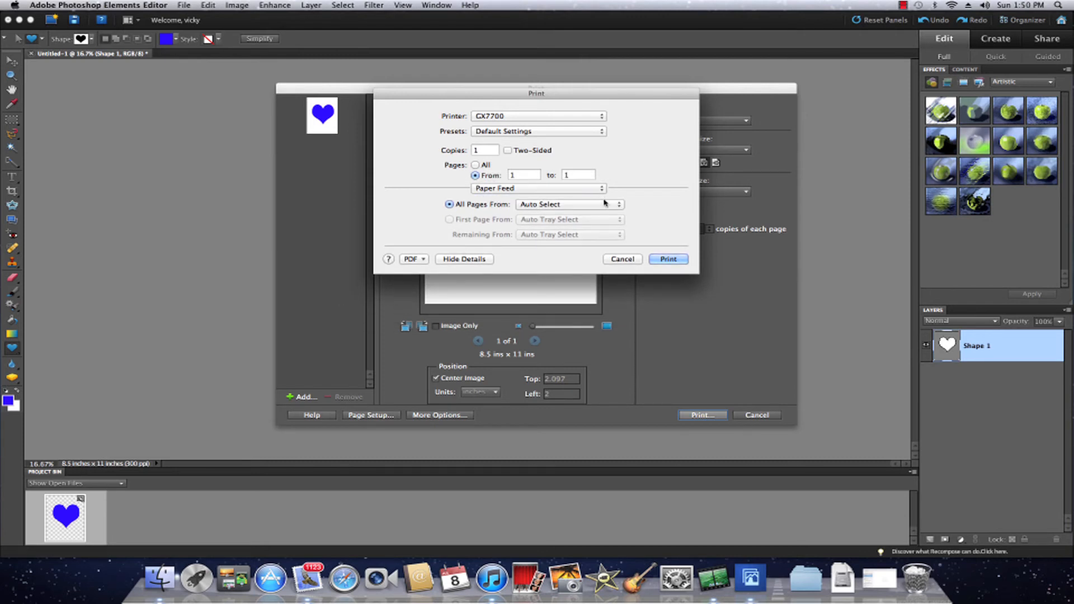
{"action": "left_click", "coordinate": [607, 205]}
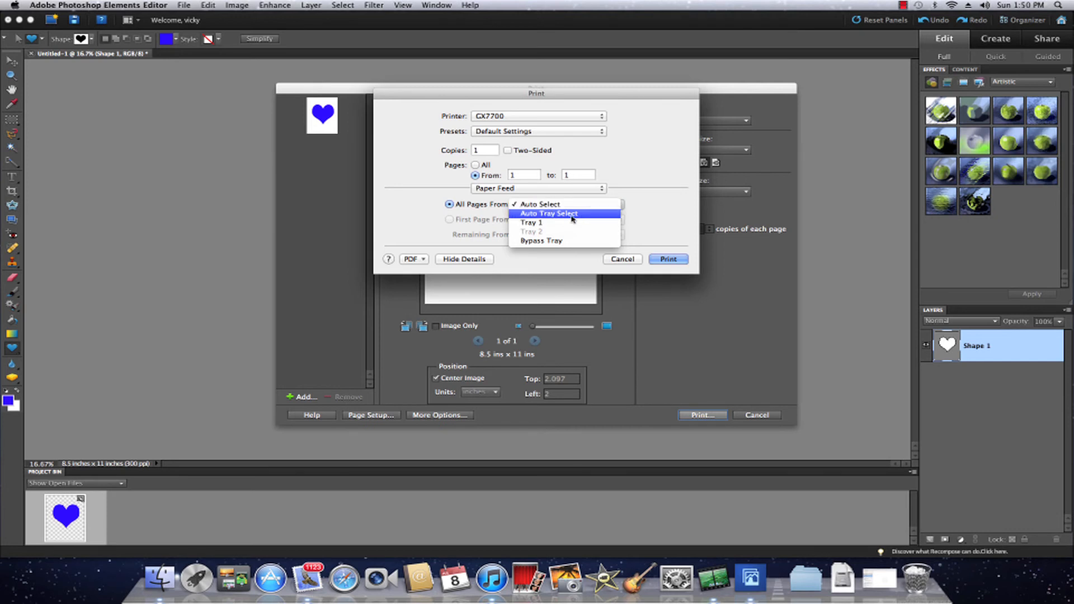
{"action": "left_click", "coordinate": [572, 219]}
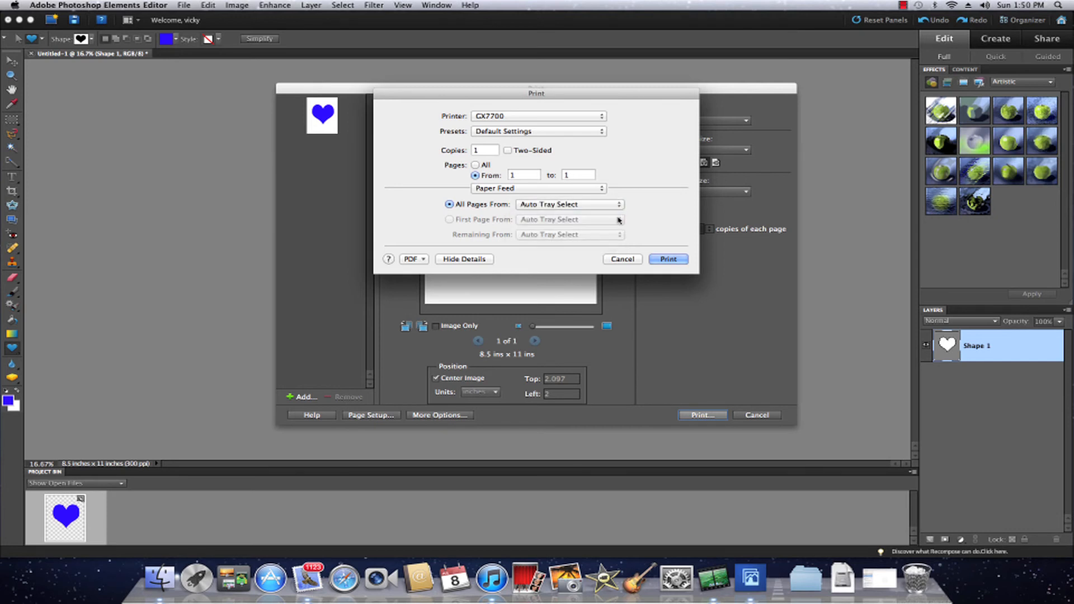
Step: Review the Cover Page options and recheck the Printer Features sets, ending with the color mode in Setup
{"action": "left_click", "coordinate": [582, 189]}
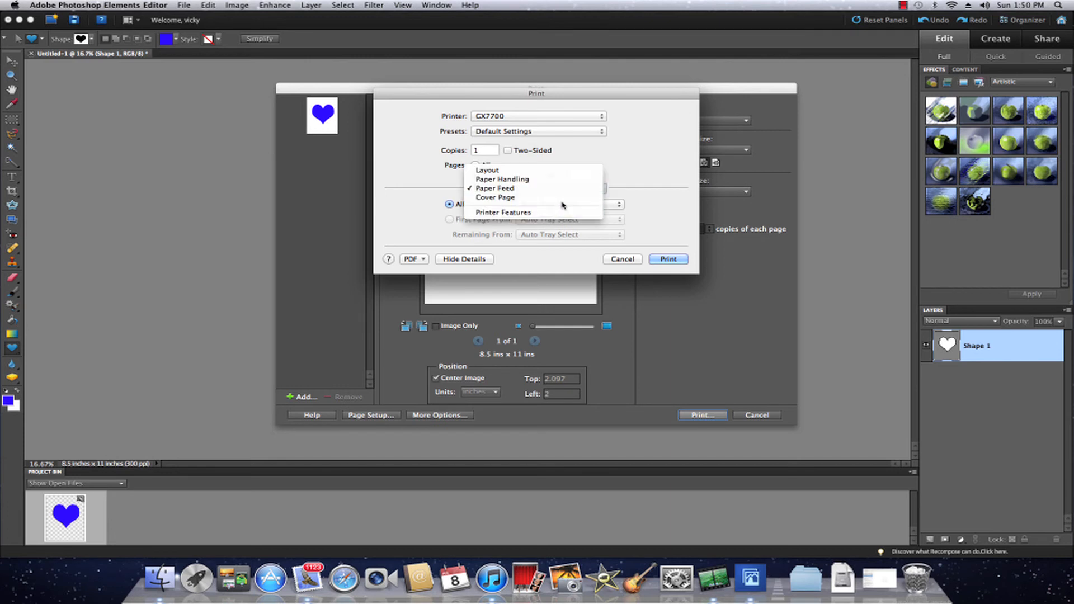
{"action": "left_click", "coordinate": [561, 198]}
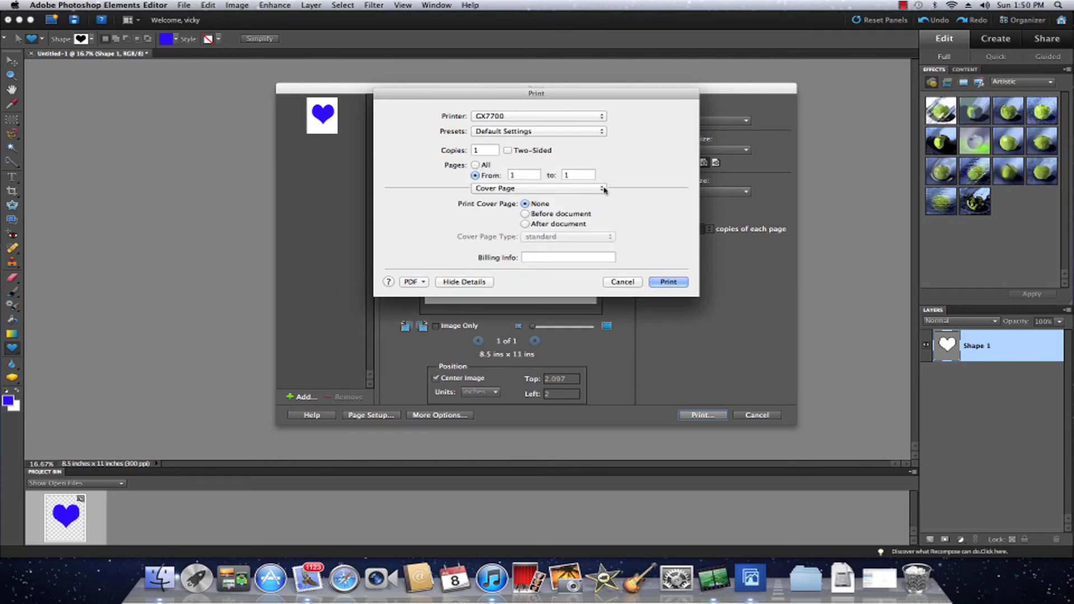
{"action": "left_click", "coordinate": [602, 190]}
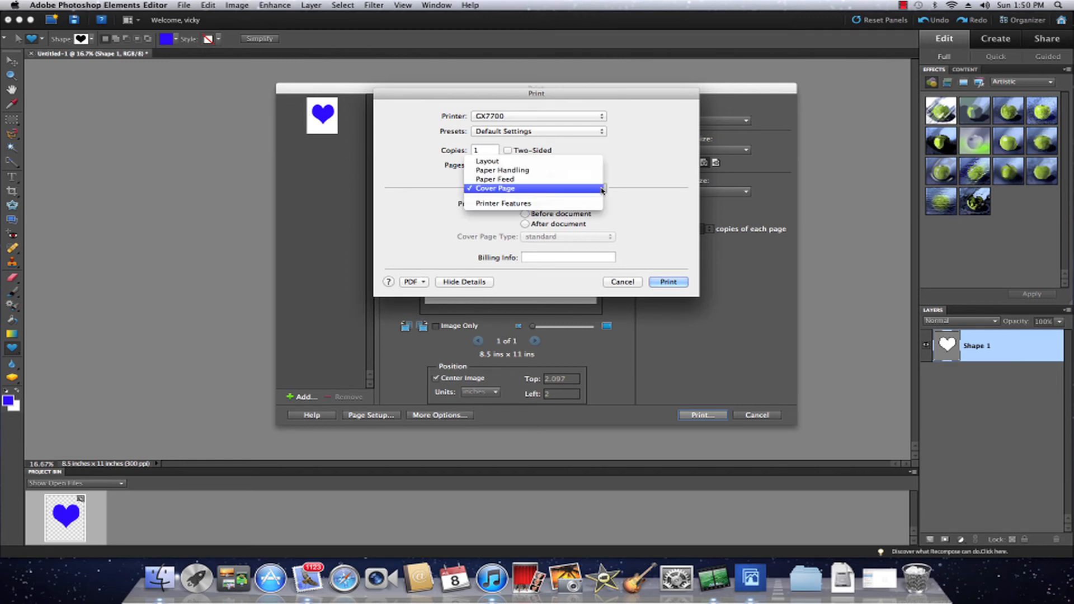
{"action": "left_click", "coordinate": [575, 204]}
{"action": "left_click", "coordinate": [602, 203]}
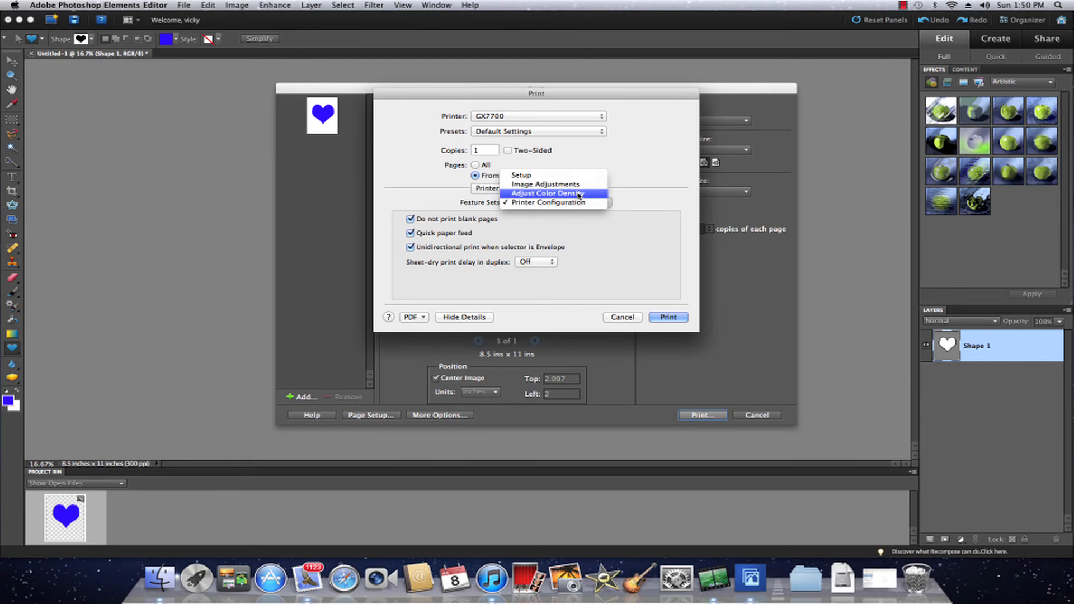
{"action": "left_click", "coordinate": [582, 193]}
{"action": "left_click", "coordinate": [586, 204]}
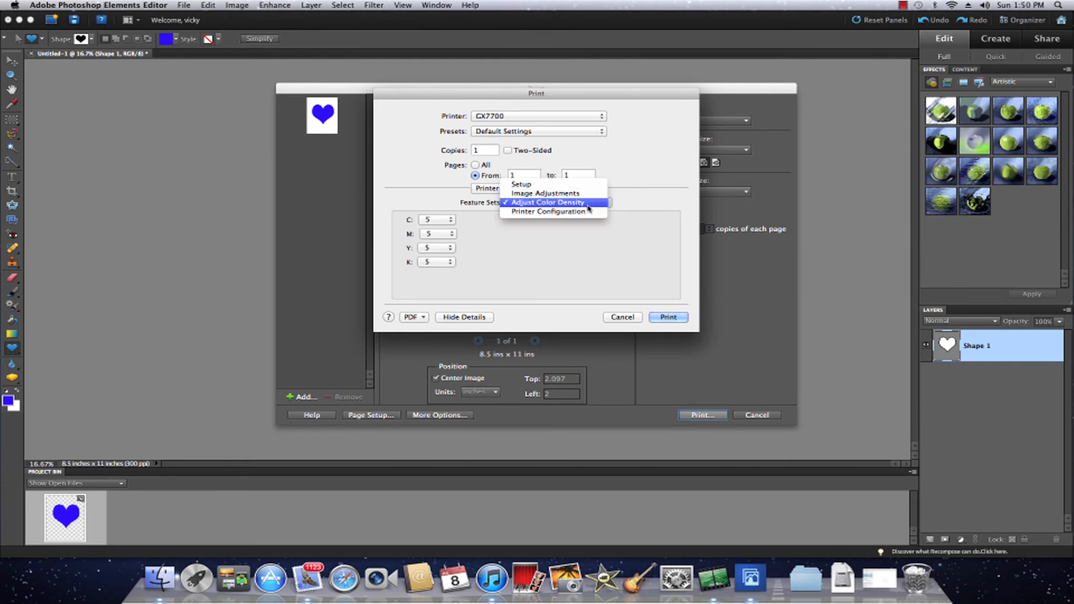
{"action": "left_click", "coordinate": [581, 193]}
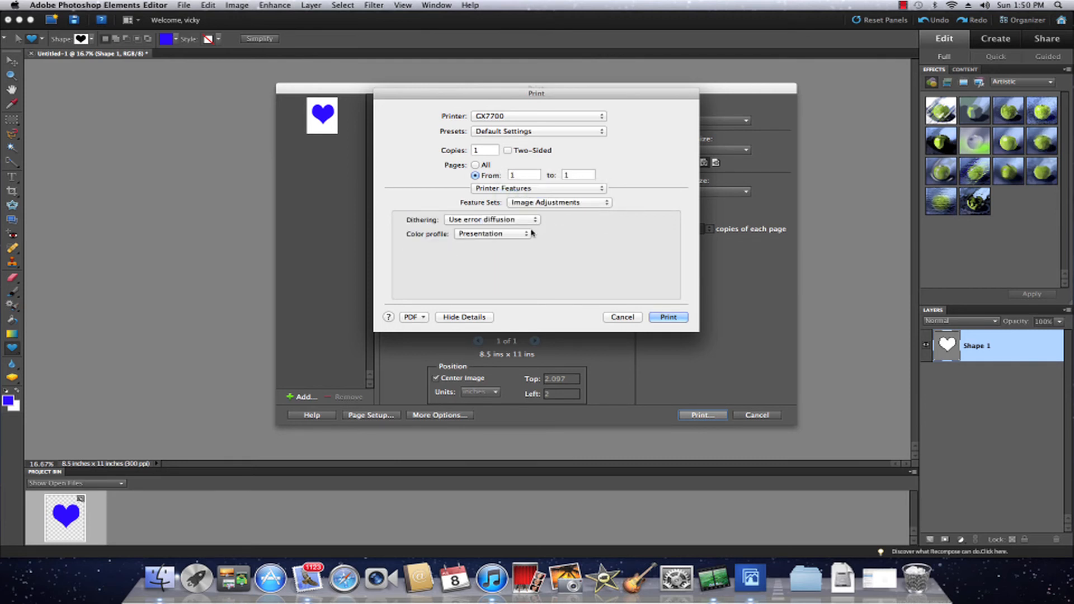
{"action": "left_click", "coordinate": [583, 205]}
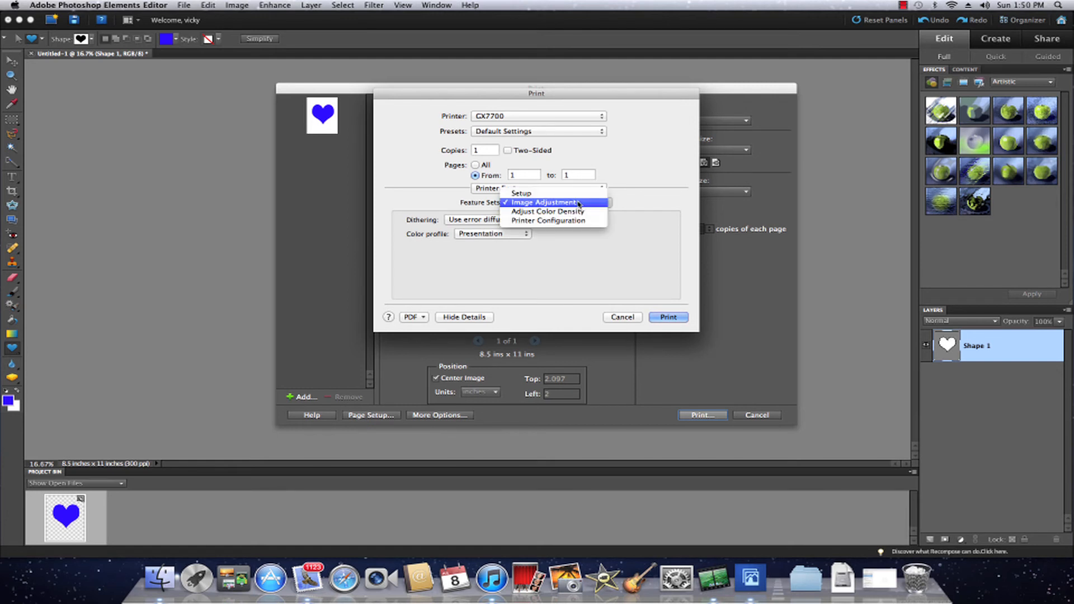
{"action": "left_click", "coordinate": [575, 195]}
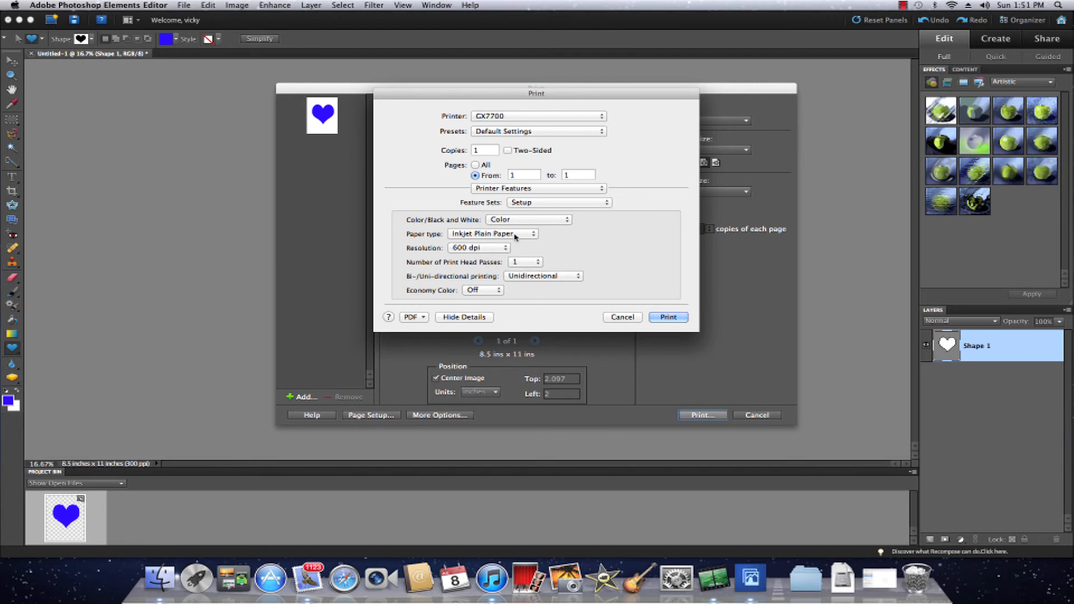
{"action": "left_click", "coordinate": [542, 221]}
{"action": "left_click", "coordinate": [546, 219]}
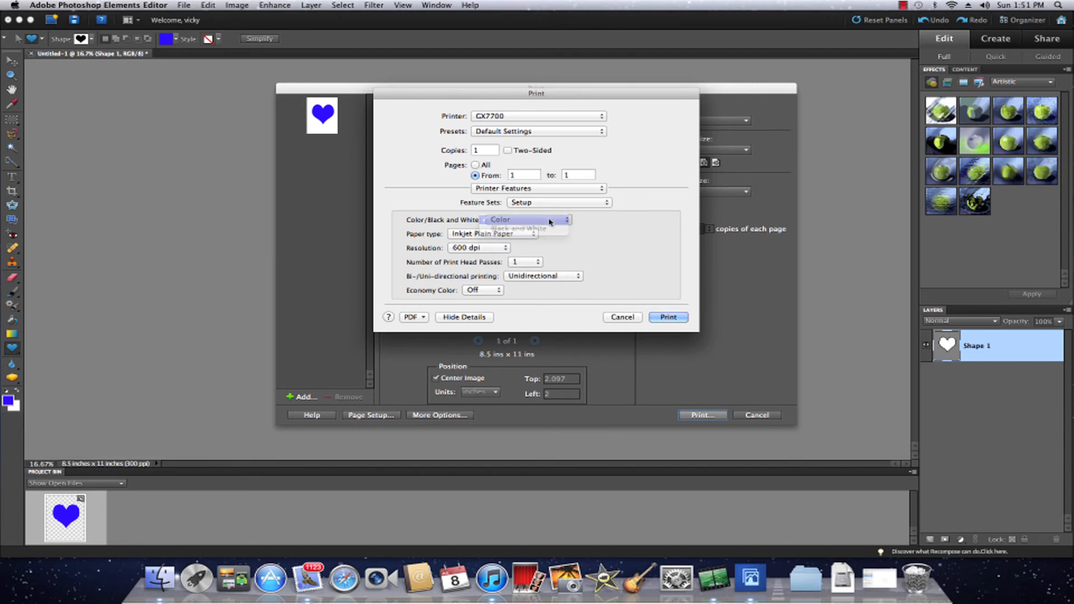
{"action": "left_click", "coordinate": [602, 189]}
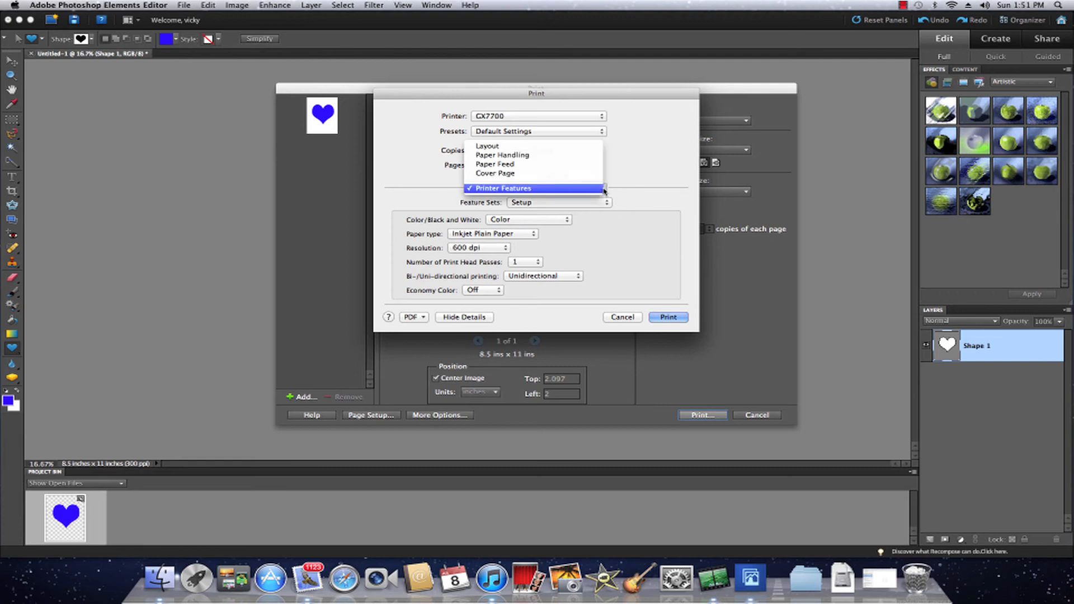
{"action": "left_click", "coordinate": [603, 189]}
{"action": "left_click", "coordinate": [601, 203]}
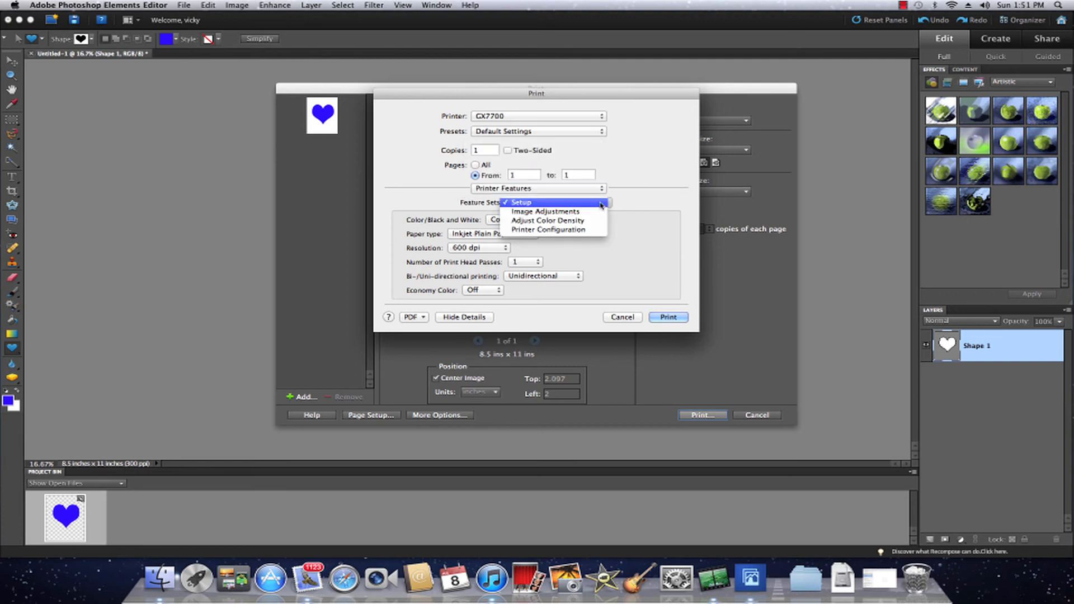
{"action": "left_click", "coordinate": [601, 204]}
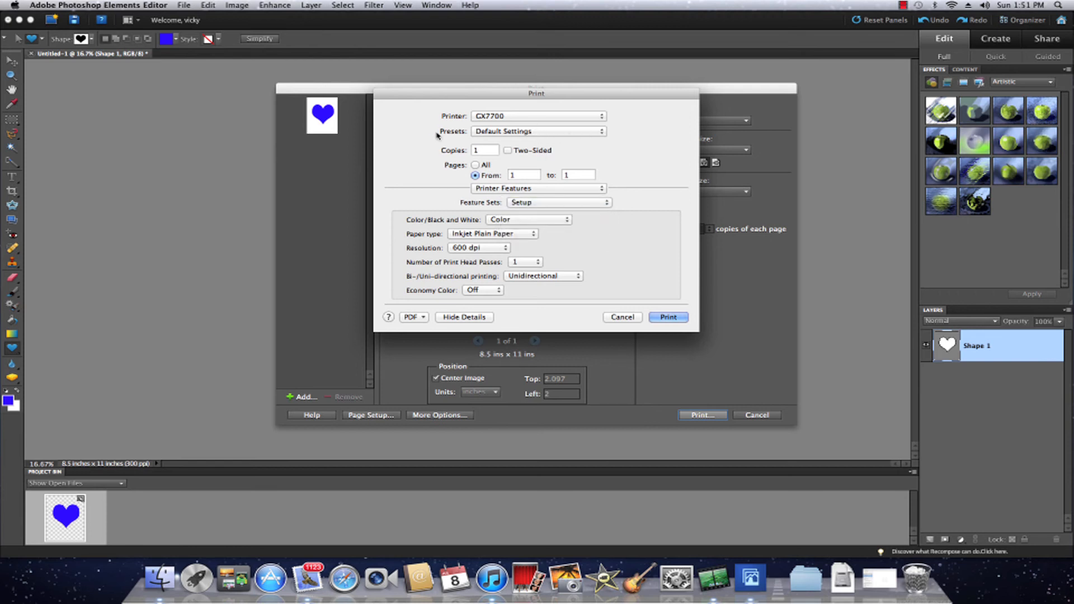
Step: Save the current print settings as a preset named Conde ICC for only this printer, and leave printing without sending the job
{"action": "left_click", "coordinate": [594, 132]}
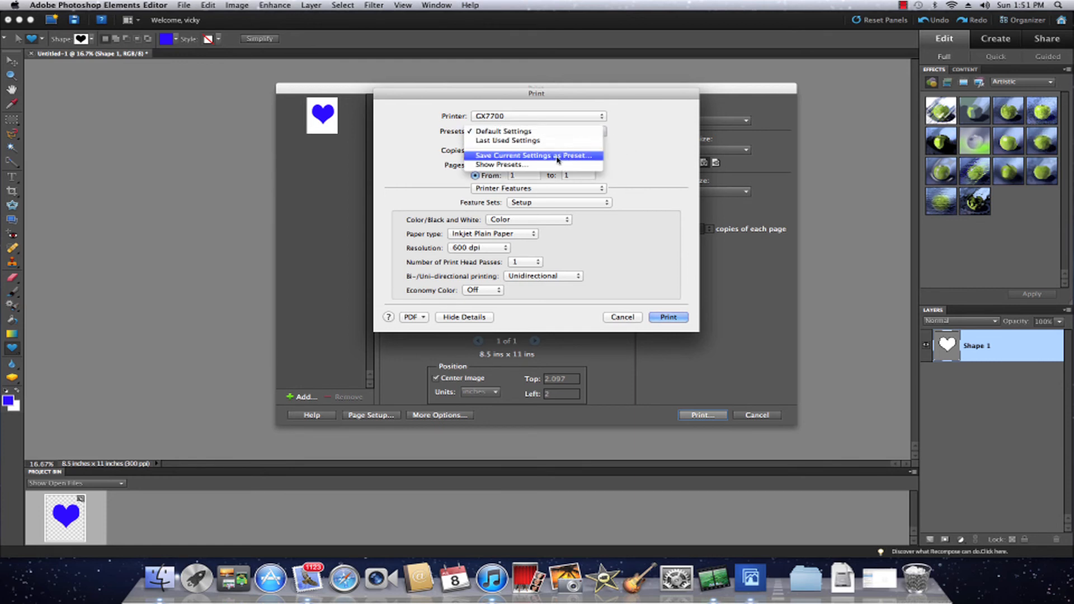
{"action": "left_click", "coordinate": [557, 160]}
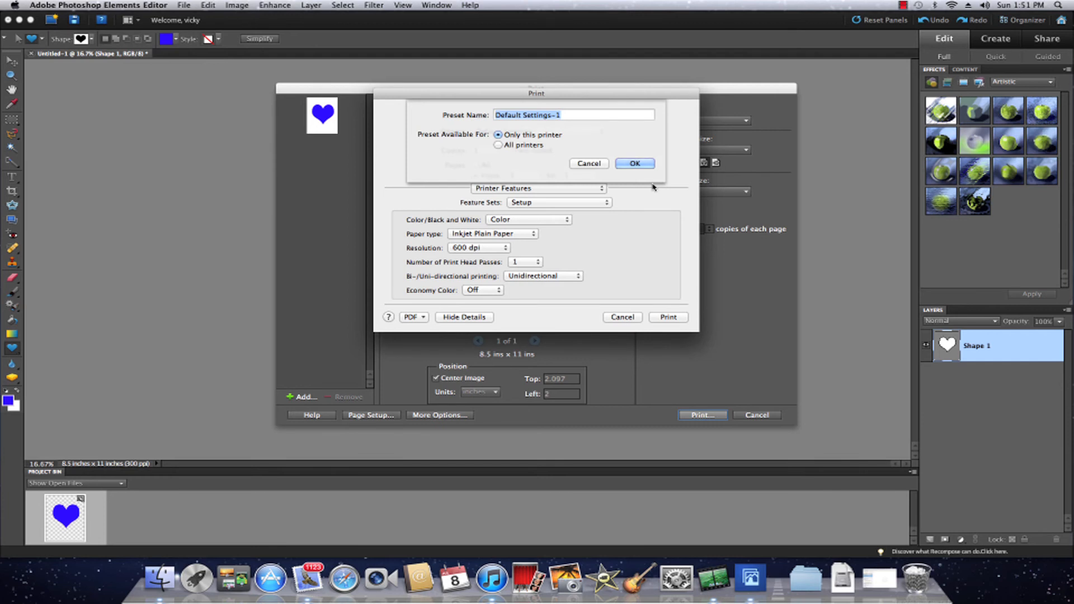
{"action": "type", "text": "Conde ICC"}
{"action": "left_click", "coordinate": [641, 164]}
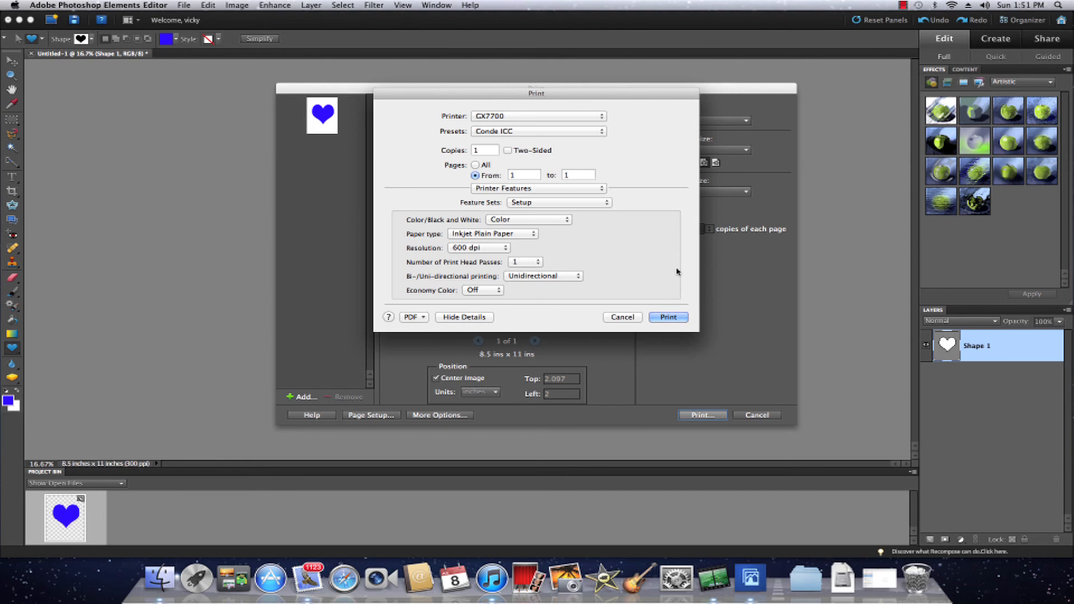
{"action": "left_click", "coordinate": [623, 317]}
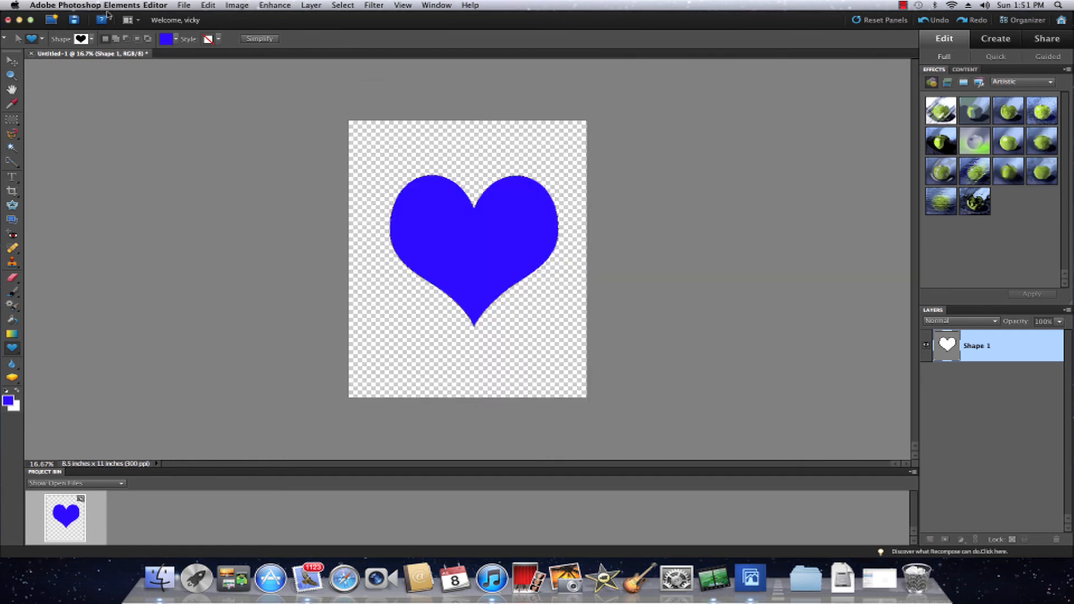
Step: Reopen the GX7700 printer settings for the heart image and apply the saved Conde ICC preset
{"action": "left_click", "coordinate": [186, 6]}
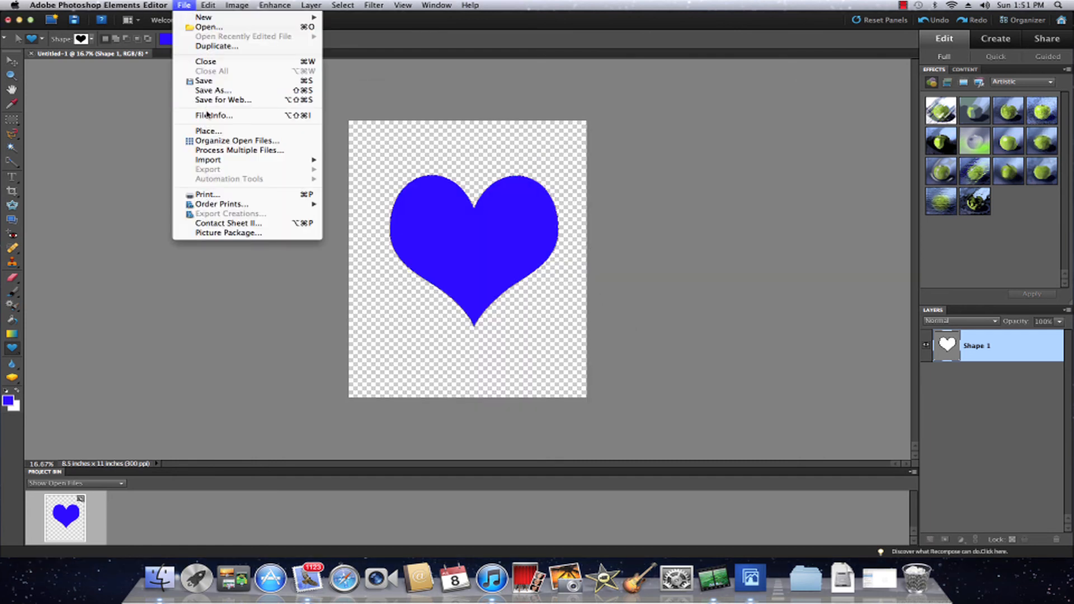
{"action": "left_click", "coordinate": [227, 196]}
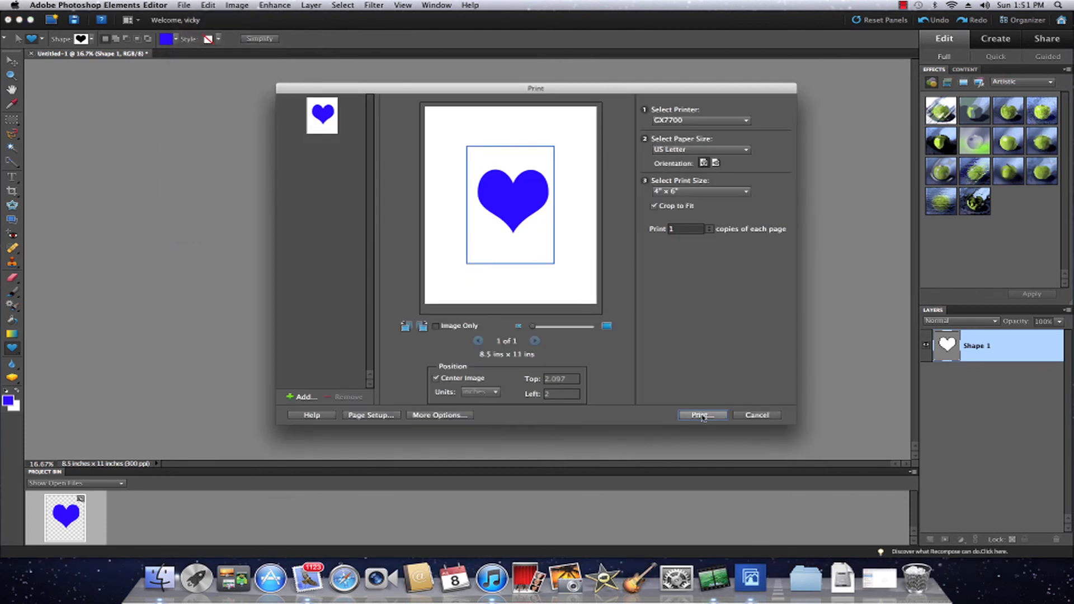
{"action": "left_click", "coordinate": [702, 416]}
{"action": "left_click", "coordinate": [699, 417]}
{"action": "left_click", "coordinate": [719, 415]}
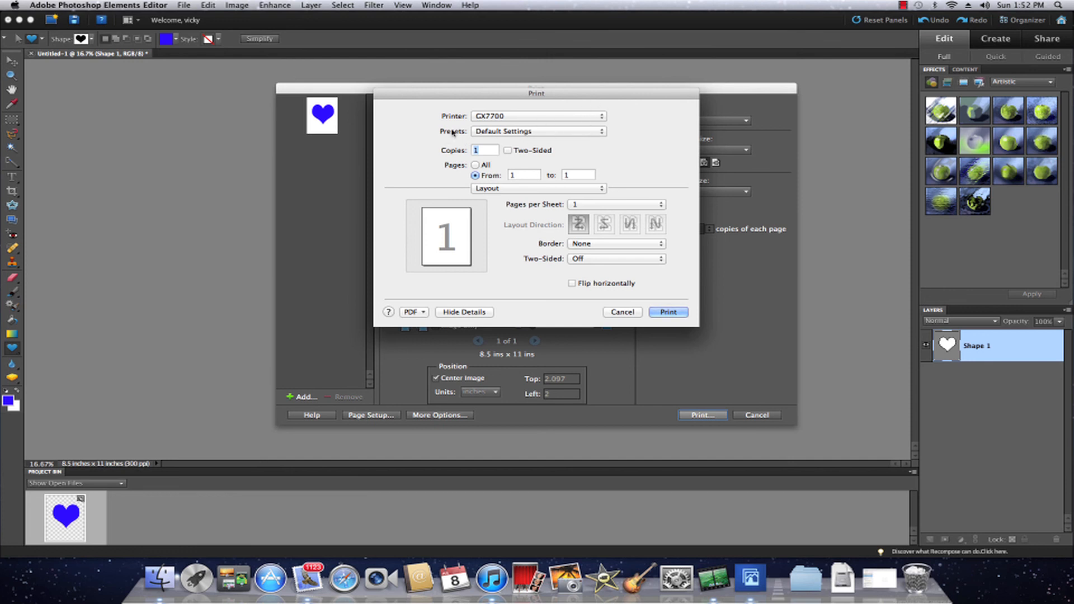
{"action": "left_click", "coordinate": [522, 132]}
{"action": "left_click", "coordinate": [523, 155]}
{"action": "left_click", "coordinate": [903, 8]}
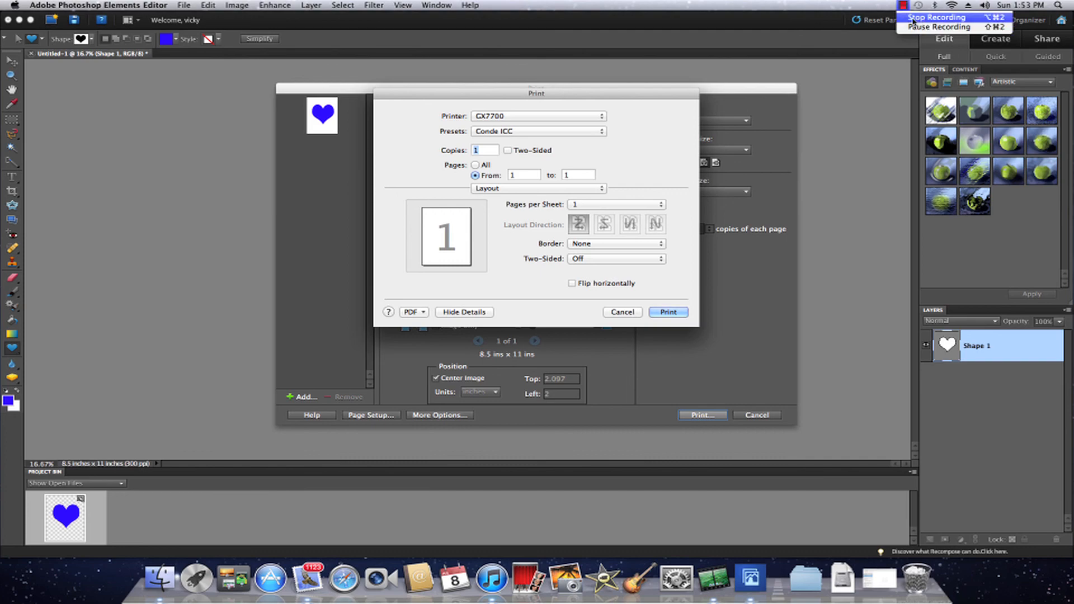